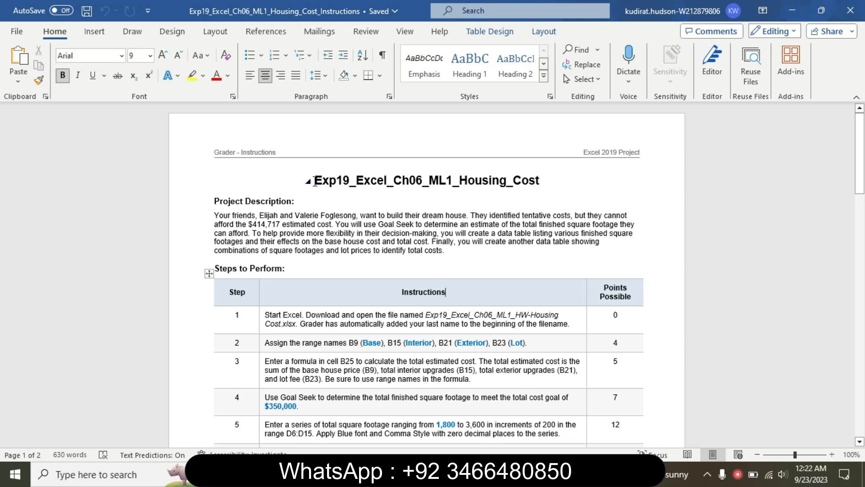
Highlight the title Exp19_Excel_Ch06_ML1_Housing_Cost in yellow, view the housing cost workbook in Excel, and return to the Word instructions
{"action": "left_click_drag", "start_coordinate": [315, 181], "coordinate": [550, 178]}
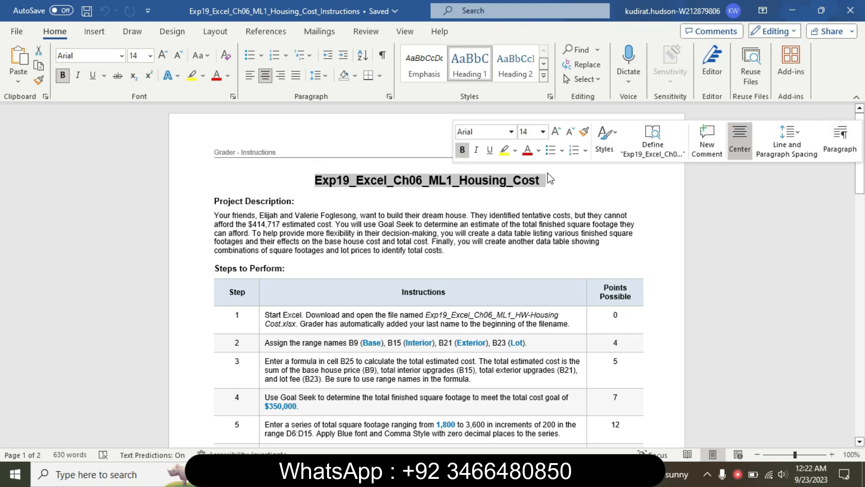
{"action": "left_click", "coordinate": [503, 150]}
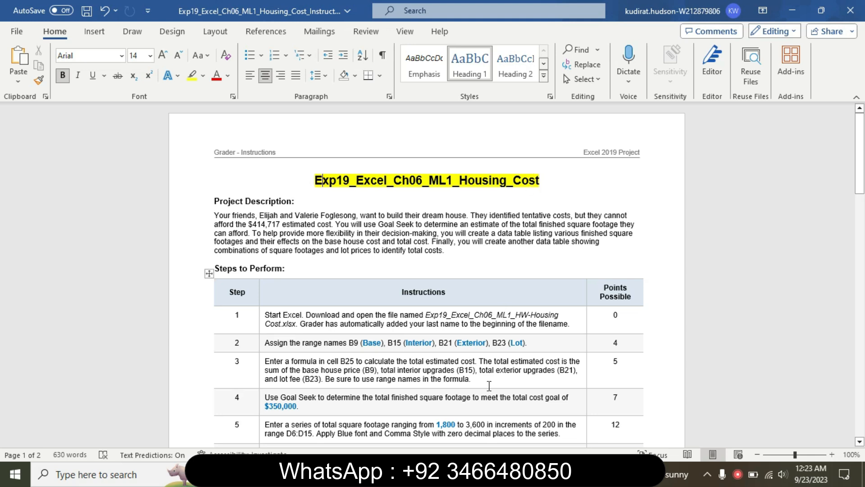
{"action": "key", "text": "alt+Tab"}
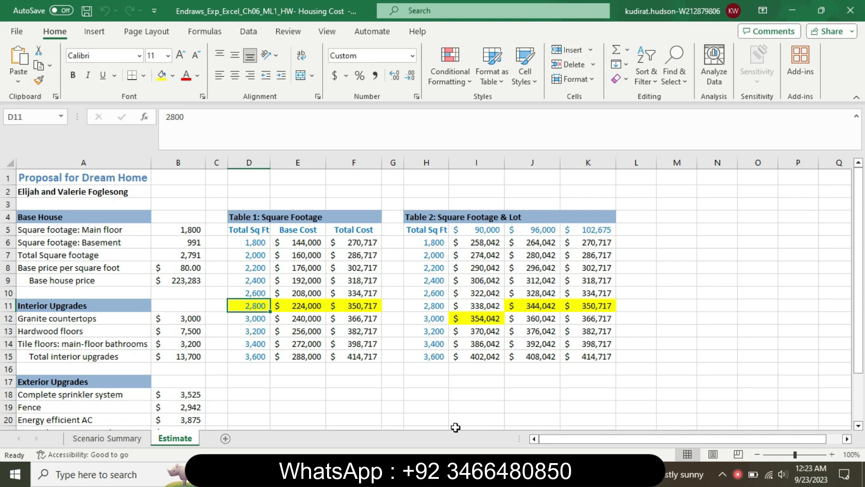
{"action": "left_click", "coordinate": [419, 474]}
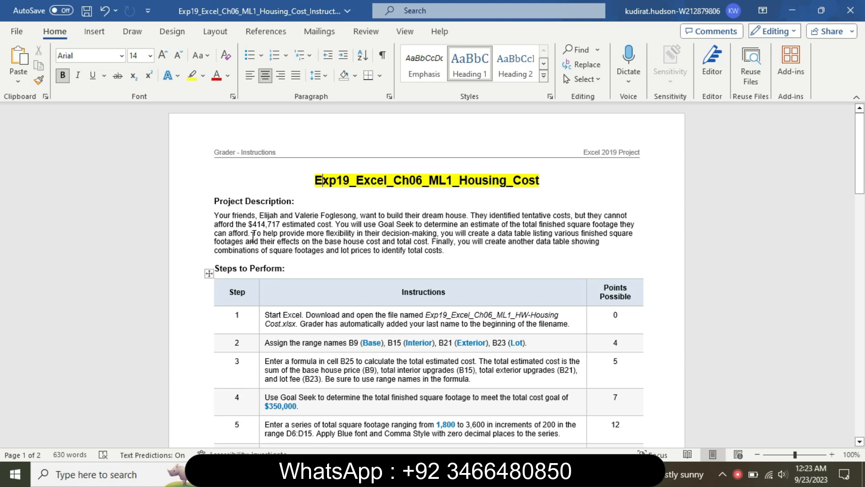
Highlight the Project Description heading and its paragraph in yellow
{"action": "left_click_drag", "start_coordinate": [210, 201], "coordinate": [493, 253]}
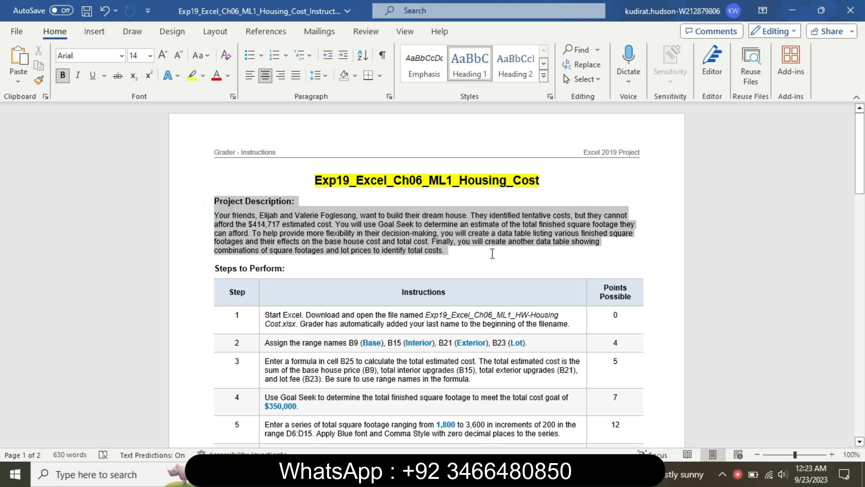
{"action": "left_click", "coordinate": [541, 231]}
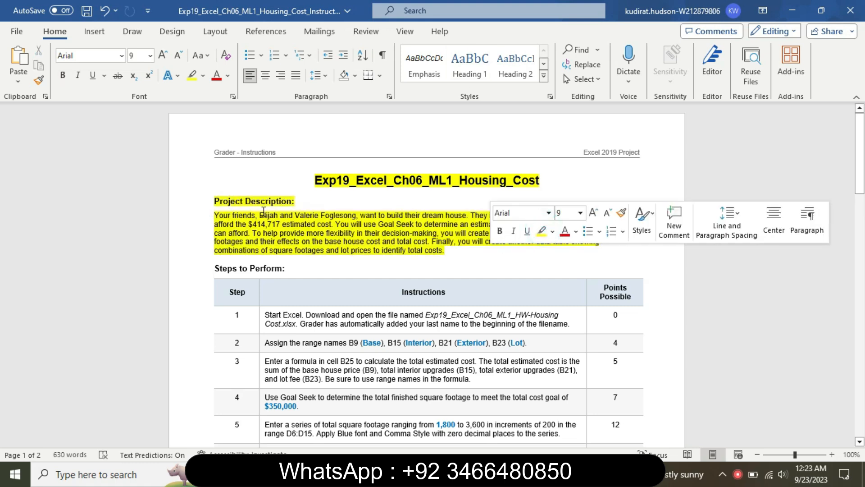
{"action": "left_click", "coordinate": [228, 202]}
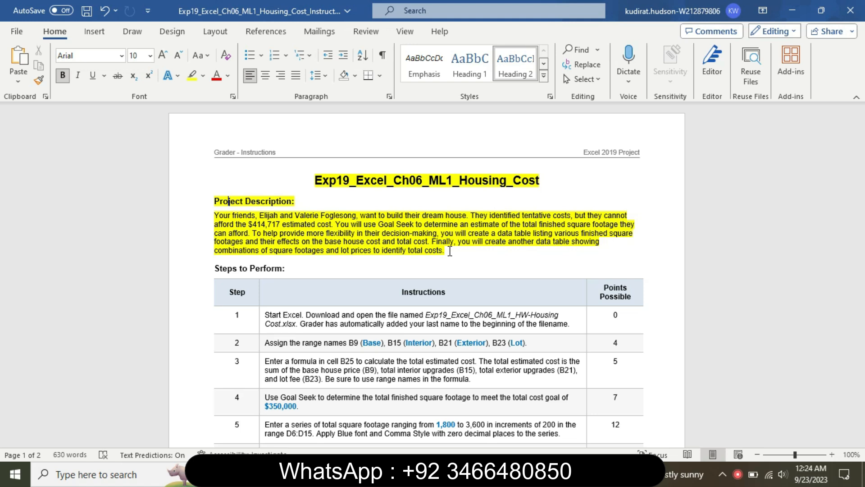
Remove the highlighting from the title and the project description, setting it to no color
{"action": "left_click_drag", "start_coordinate": [450, 250], "coordinate": [327, 170]}
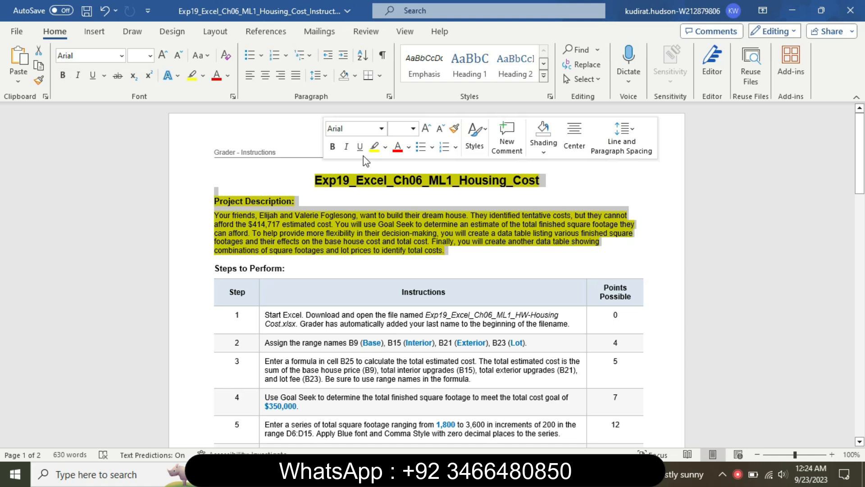
{"action": "left_click", "coordinate": [385, 147]}
{"action": "left_click", "coordinate": [399, 222]}
{"action": "left_click", "coordinate": [363, 216]}
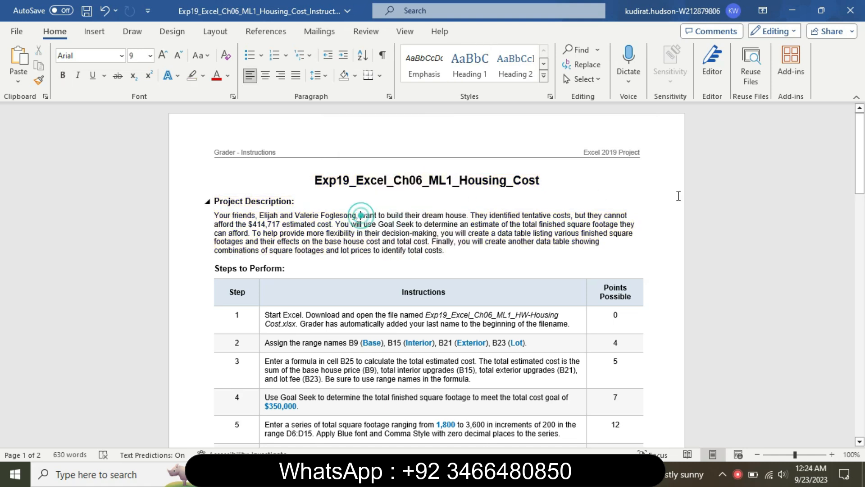
Emphasize the step 1 instruction in the table with 14 pt text and yellow highlighting
{"action": "left_click_drag", "start_coordinate": [861, 163], "coordinate": [860, 202]}
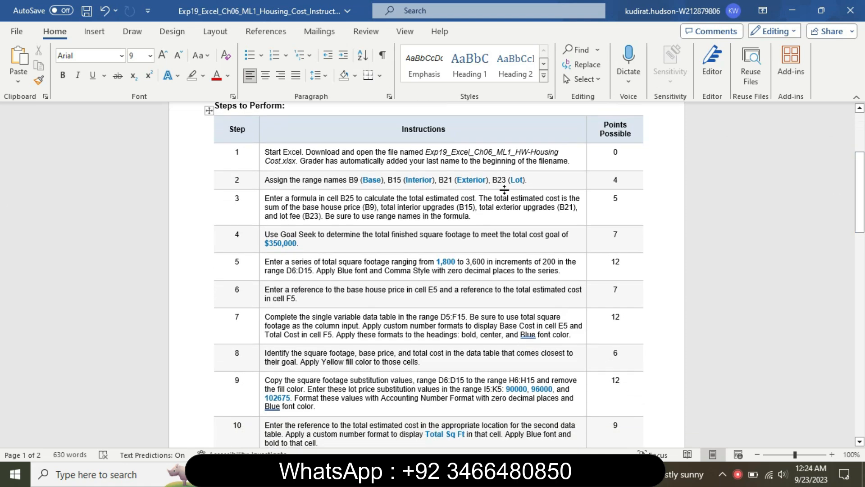
{"action": "left_click", "coordinate": [259, 158]}
{"action": "left_click", "coordinate": [332, 175]}
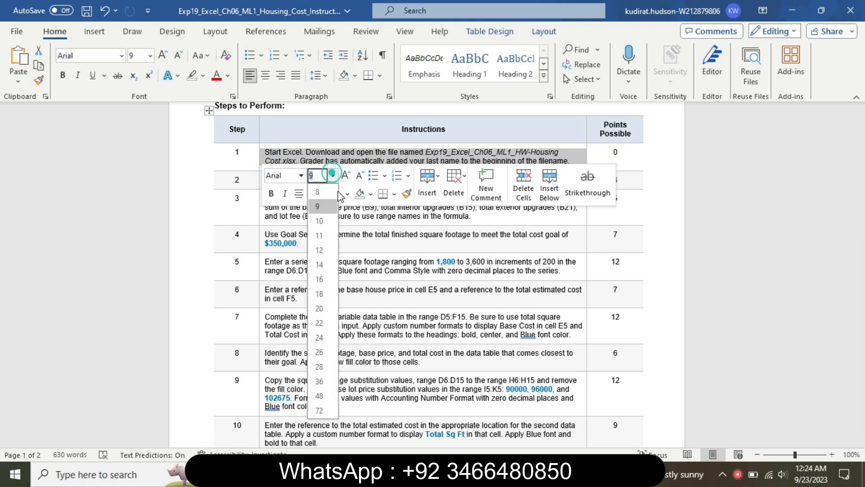
{"action": "left_click", "coordinate": [321, 263]}
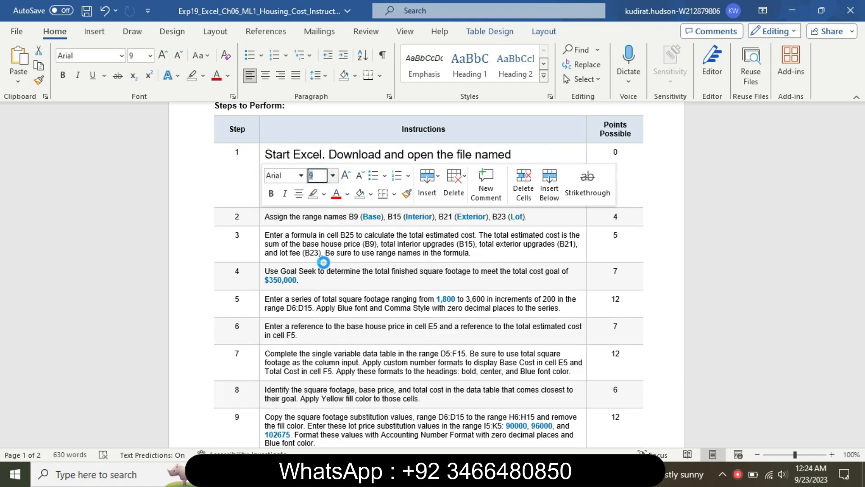
{"action": "left_click", "coordinate": [324, 194]}
{"action": "left_click", "coordinate": [315, 211]}
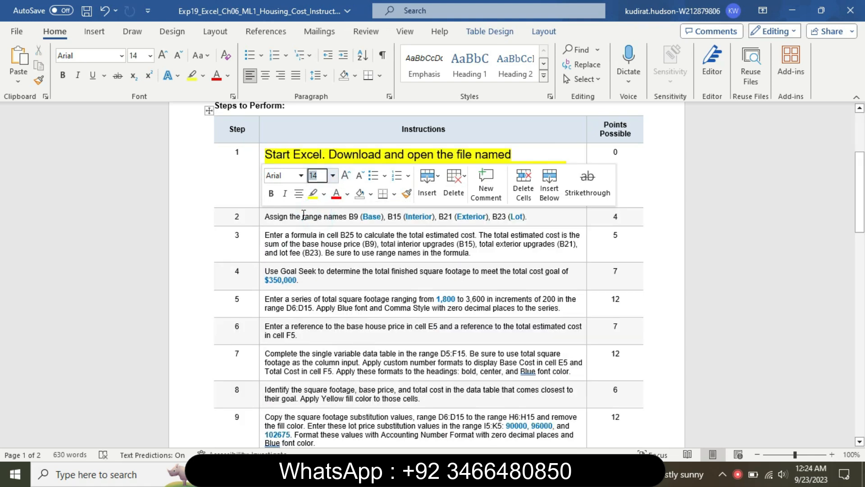
{"action": "left_click", "coordinate": [288, 216]}
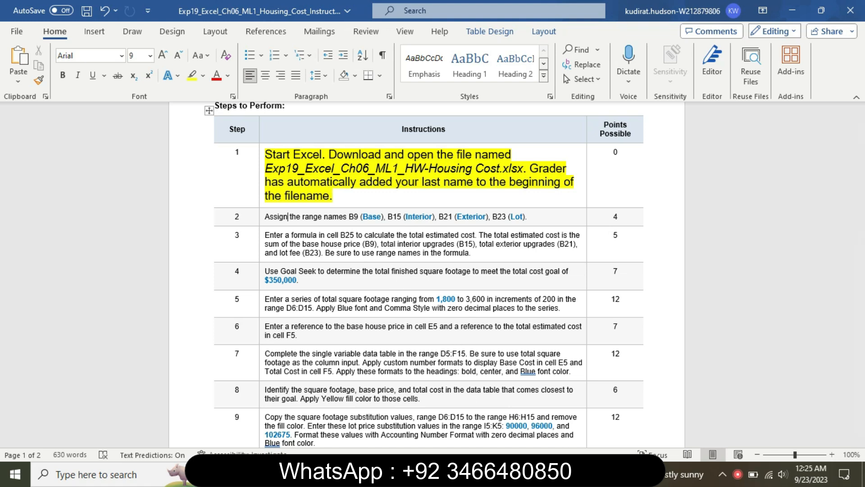
Switch to Excel to look over the Estimate sheet of the housing cost workbook, and return to the Word instructions
{"action": "left_click", "coordinate": [478, 474]}
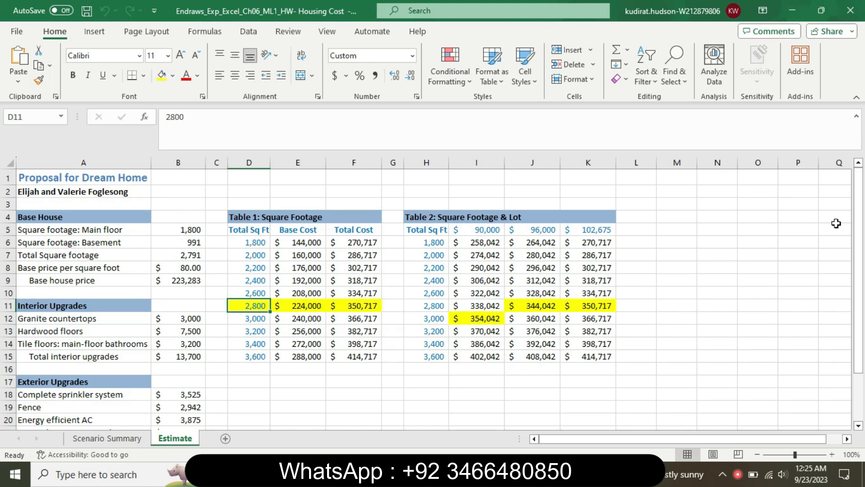
{"action": "left_click_drag", "start_coordinate": [859, 233], "coordinate": [858, 211]}
{"action": "left_click", "coordinate": [441, 474]}
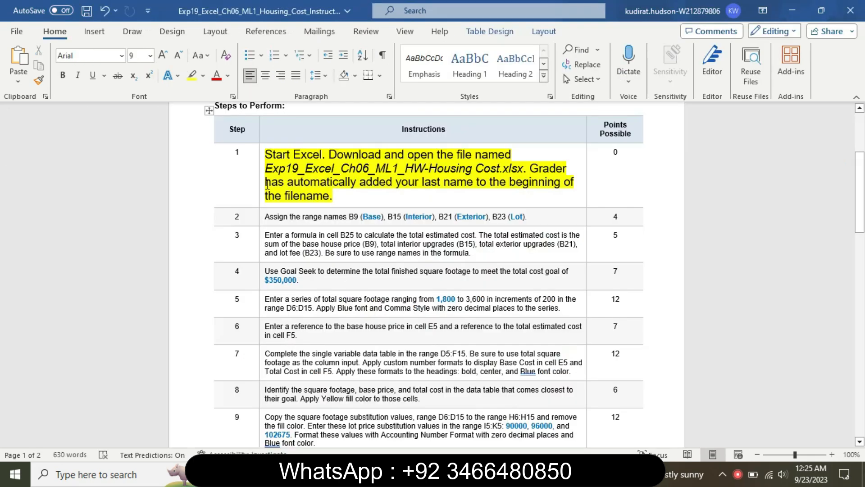
Set the step 1 instruction's font size back to 9 pt and clear its highlighting
{"action": "left_click", "coordinate": [260, 171]}
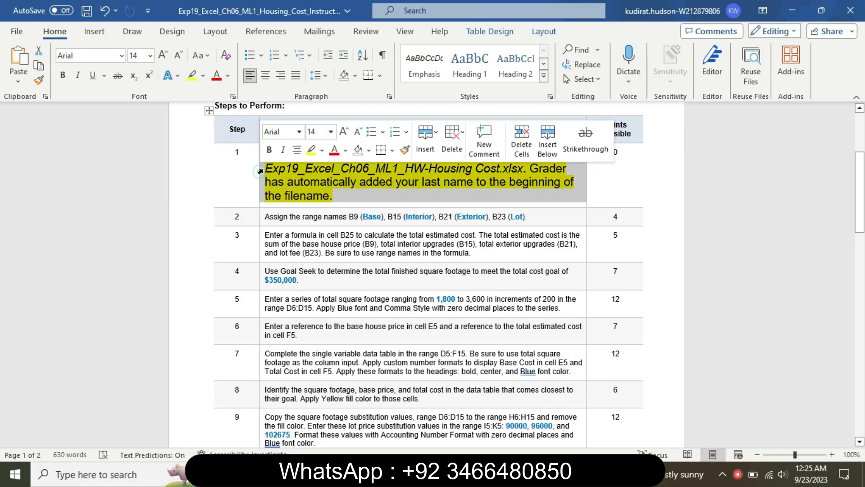
{"action": "left_click", "coordinate": [331, 131]}
{"action": "left_click", "coordinate": [322, 164]}
{"action": "left_click", "coordinate": [322, 150]}
{"action": "left_click", "coordinate": [333, 221]}
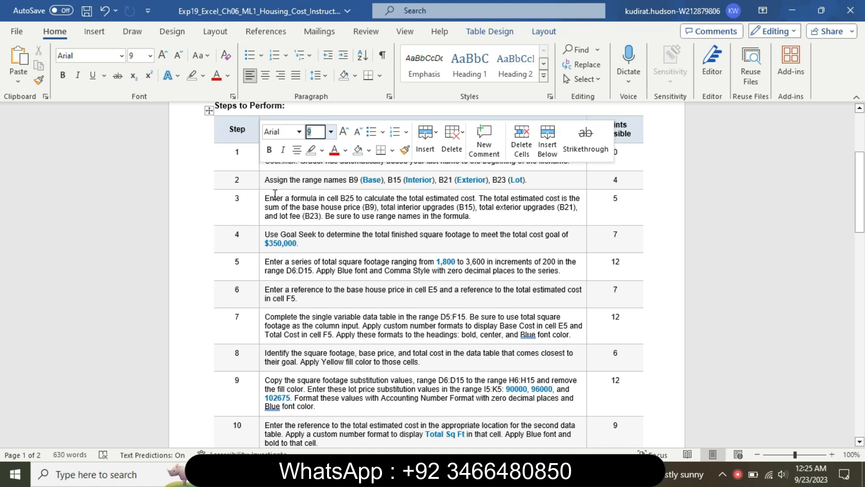
Emphasize the step 2 instruction about range names with 16 pt text and yellow highlighting
{"action": "left_click", "coordinate": [261, 180]}
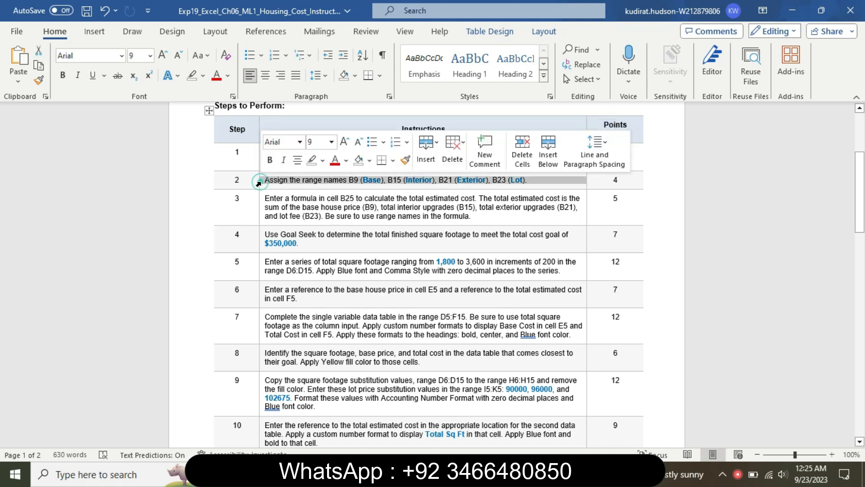
{"action": "left_click", "coordinate": [331, 143]}
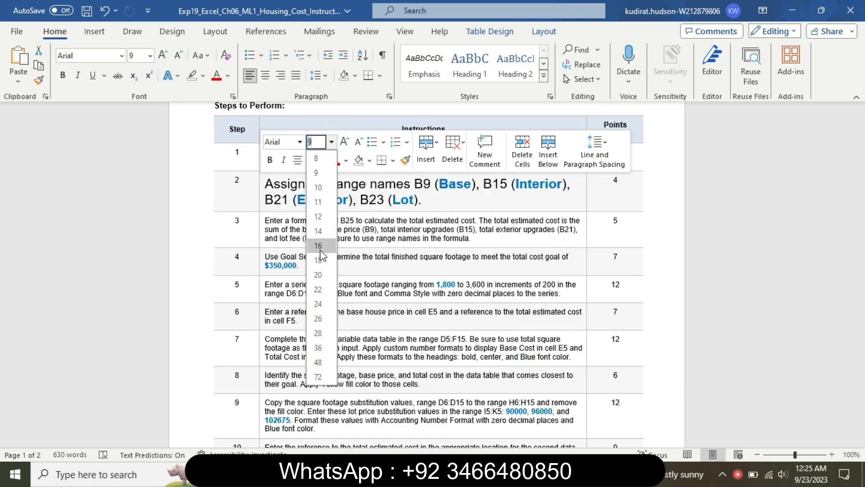
{"action": "left_click", "coordinate": [318, 245]}
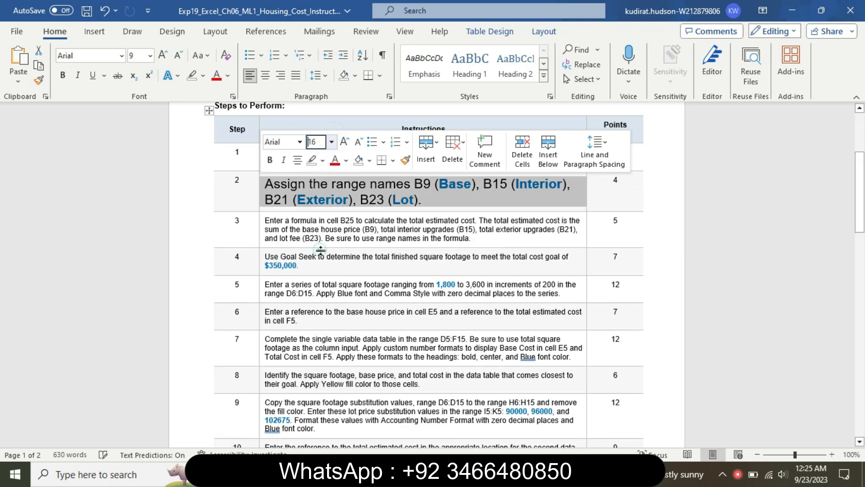
{"action": "left_click", "coordinate": [322, 161]}
{"action": "left_click", "coordinate": [315, 177]}
{"action": "left_click", "coordinate": [278, 188]}
Read the step 2 instruction, check the range name of cell B9 in the Excel workbook, and return to Word
{"action": "left_click_drag", "start_coordinate": [296, 185], "coordinate": [552, 181]}
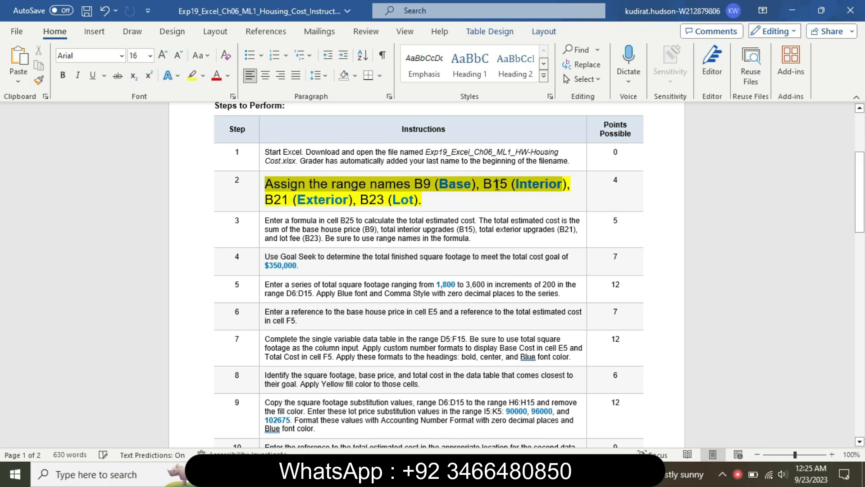
{"action": "left_click_drag", "start_coordinate": [497, 185], "coordinate": [424, 201]}
{"action": "left_click", "coordinate": [425, 204]}
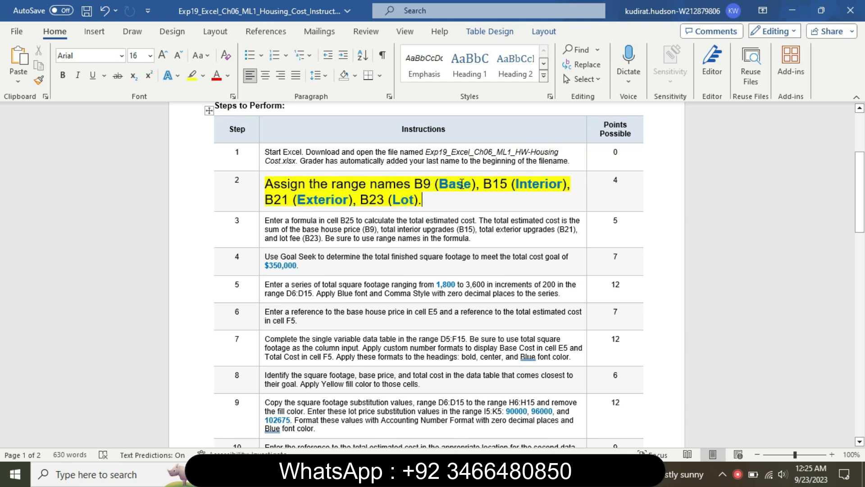
{"action": "left_click_drag", "start_coordinate": [416, 183], "coordinate": [479, 182]}
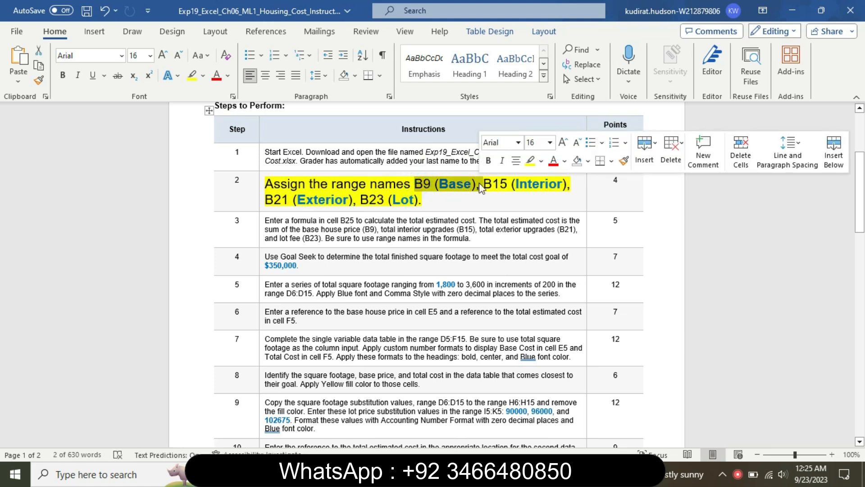
{"action": "left_click", "coordinate": [472, 474]}
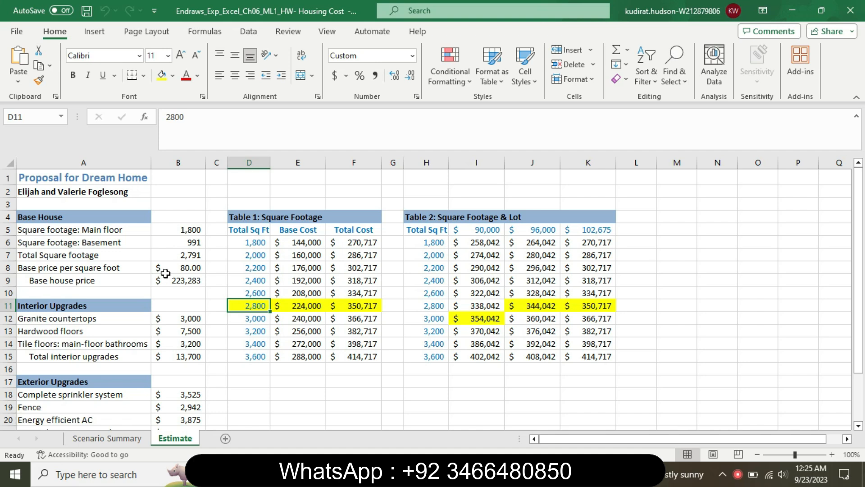
{"action": "left_click", "coordinate": [183, 278]}
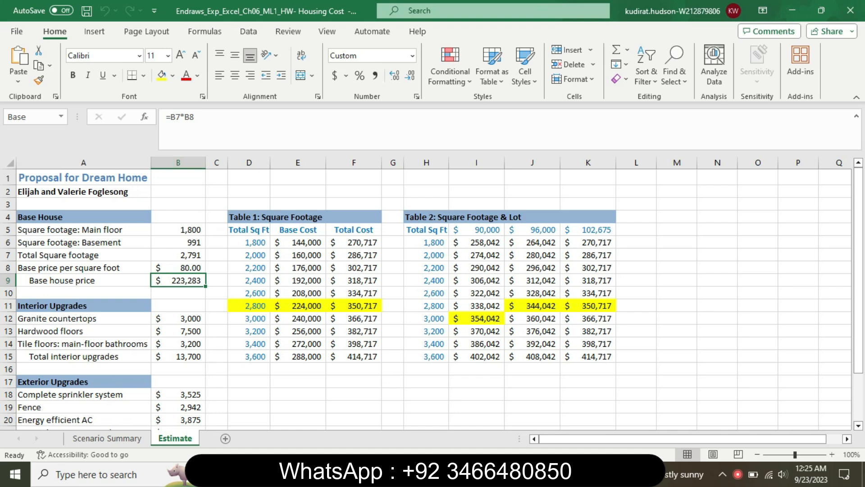
{"action": "left_click", "coordinate": [459, 474]}
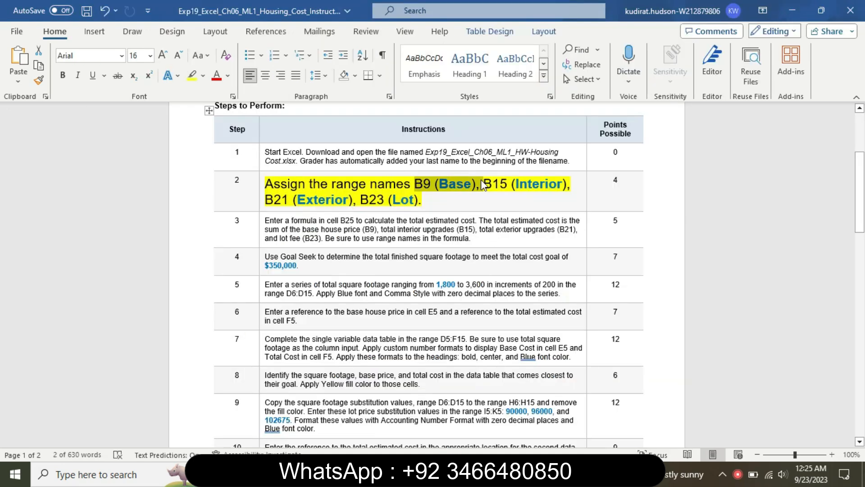
Mark the B15 (Interior) requirement, check the range name of cell B15 in the Excel workbook, and return to Word
{"action": "left_click_drag", "start_coordinate": [485, 183], "coordinate": [543, 184]}
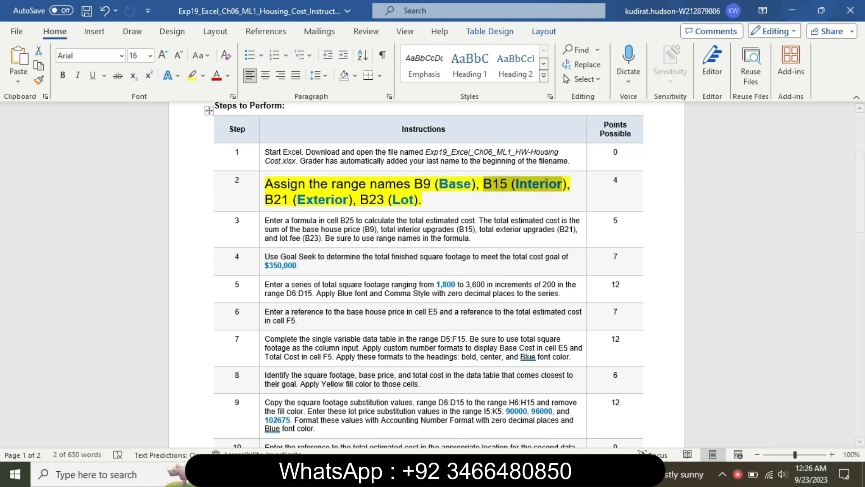
{"action": "left_click", "coordinate": [463, 474]}
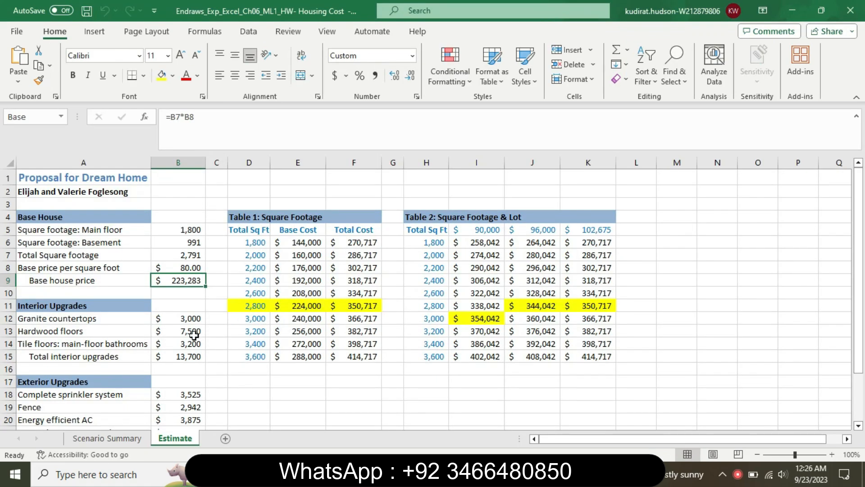
{"action": "left_click", "coordinate": [182, 356]}
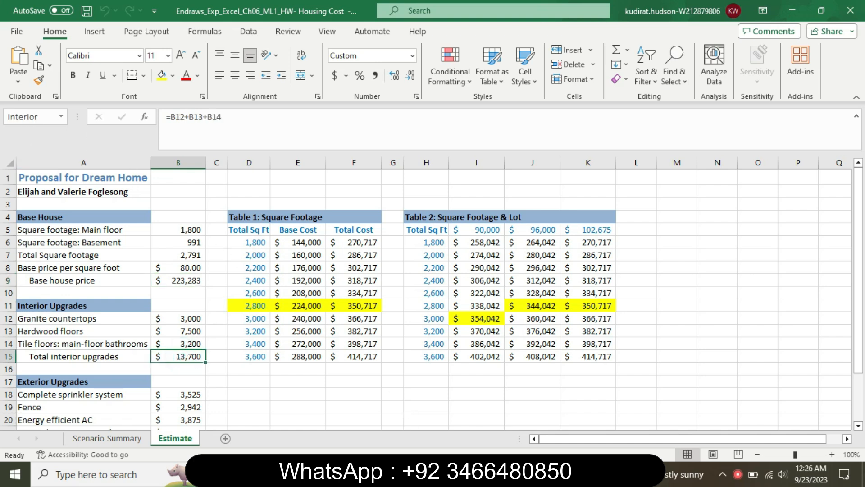
{"action": "left_click", "coordinate": [436, 474]}
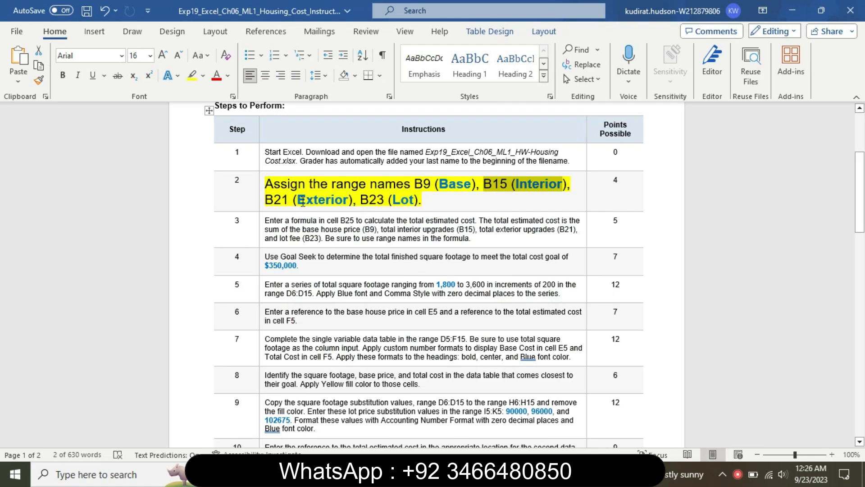
Mark the B21 (Exterior) requirement and check the range name of cell B21 in the Excel workbook
{"action": "left_click_drag", "start_coordinate": [267, 199], "coordinate": [343, 200]}
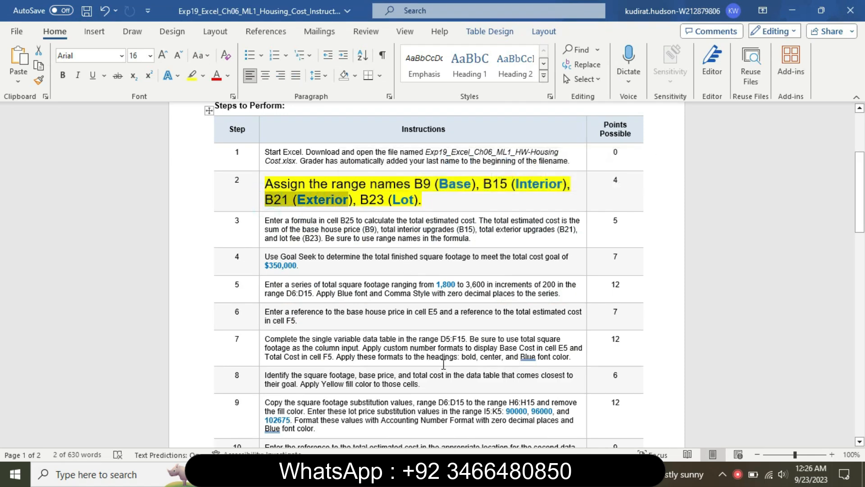
{"action": "key", "text": "alt+Tab"}
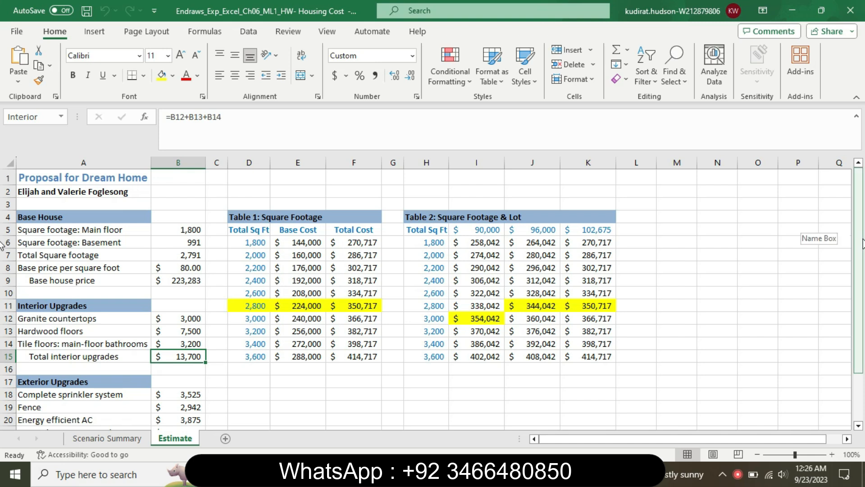
{"action": "scroll", "coordinate": [863, 244], "scroll_direction": "down", "scroll_amount": 1}
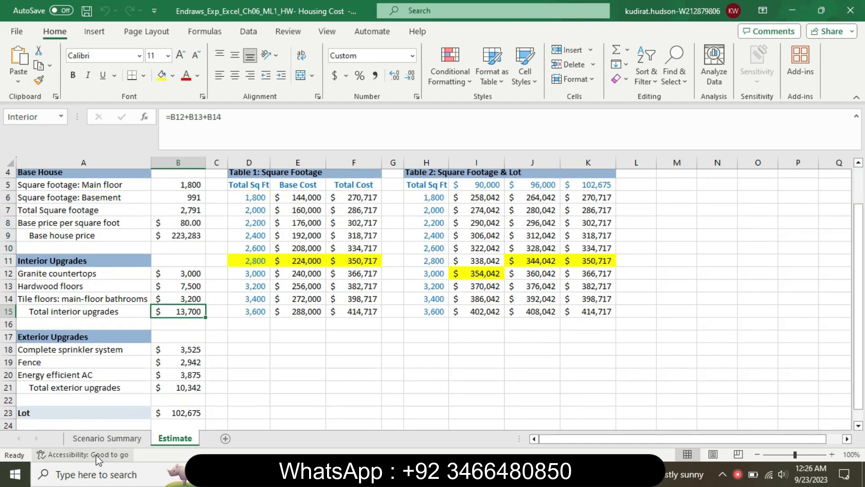
{"action": "left_click", "coordinate": [197, 386]}
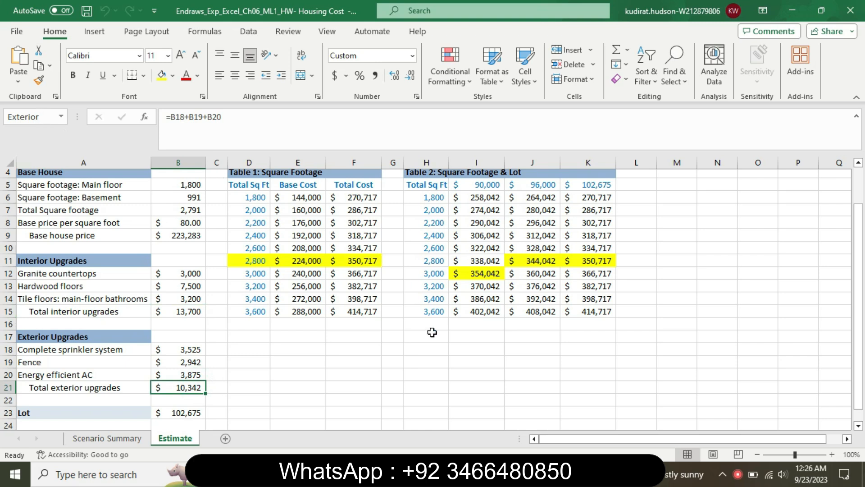
Mark the B23 (Lot) requirement in the Word instructions, check the range name of cell B23 in the Excel workbook, and return to Word
{"action": "key", "text": "alt+Tab"}
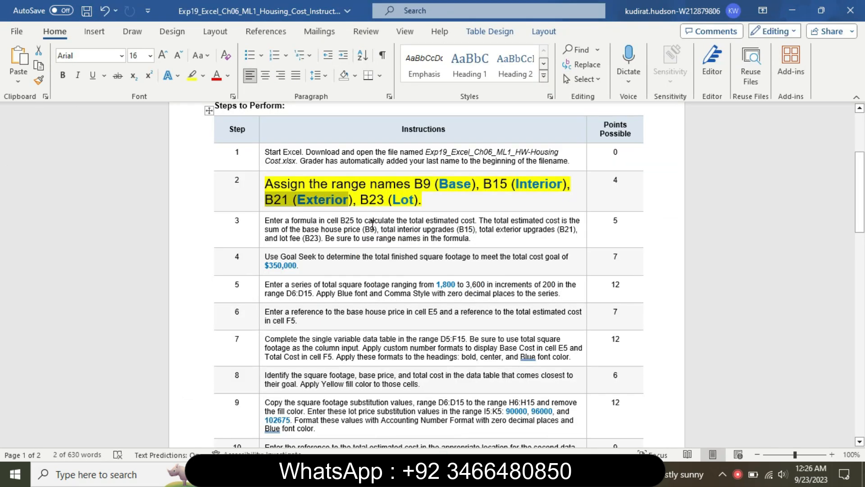
{"action": "left_click_drag", "start_coordinate": [361, 200], "coordinate": [422, 200]}
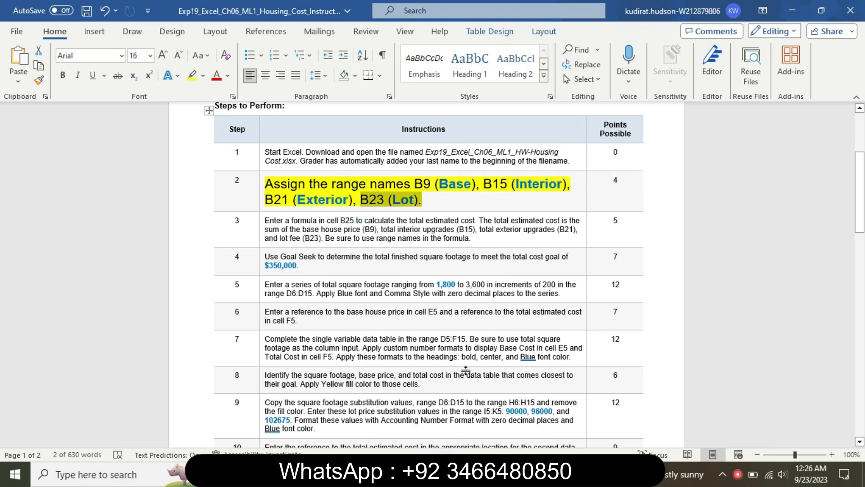
{"action": "key", "text": "alt+Tab"}
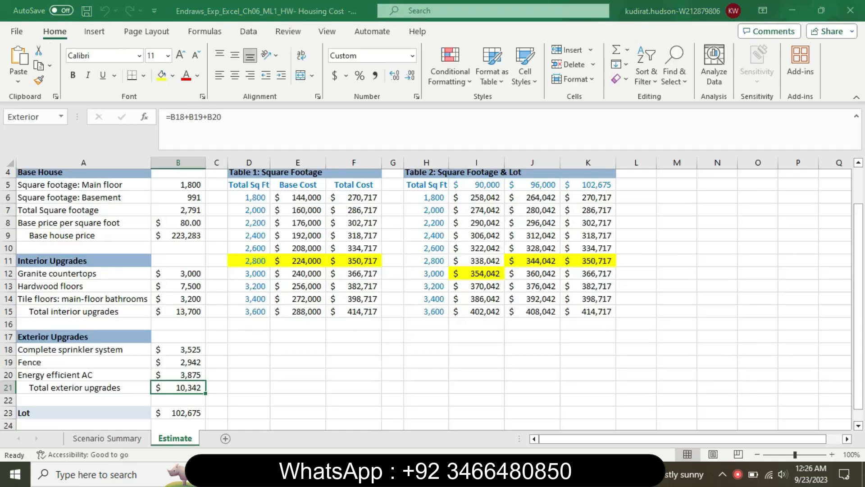
{"action": "left_click", "coordinate": [188, 413]}
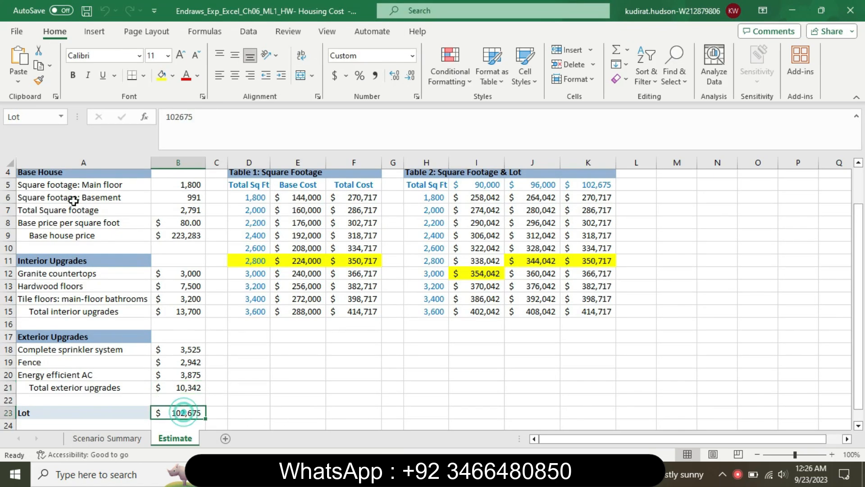
{"action": "left_click_drag", "start_coordinate": [860, 274], "coordinate": [861, 243]}
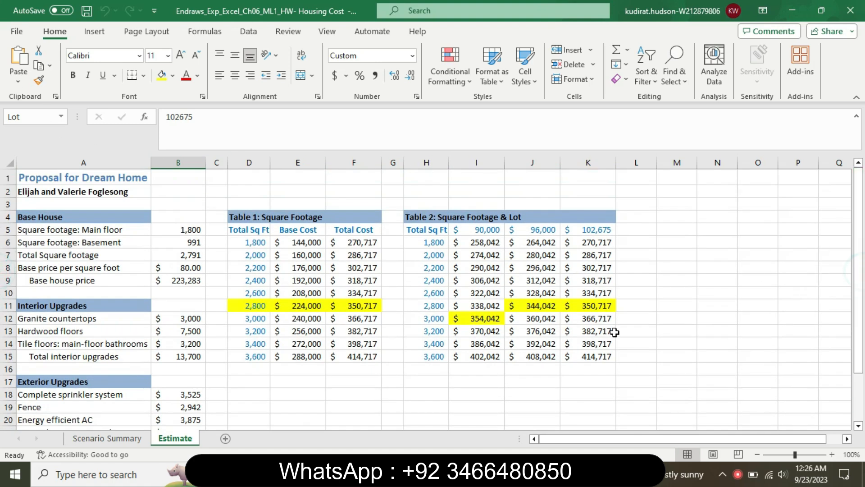
{"action": "key", "text": "alt+Tab"}
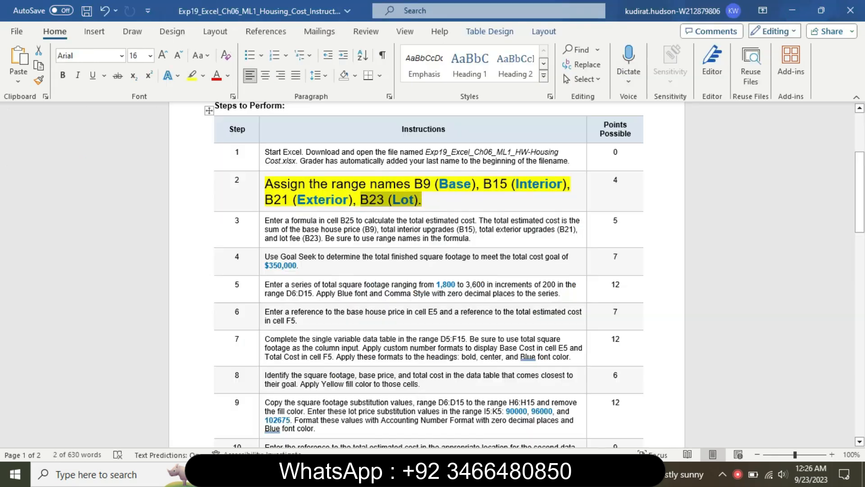
Restore the step 2 instruction to 9 pt text and remove its highlighting
{"action": "left_click", "coordinate": [260, 197]}
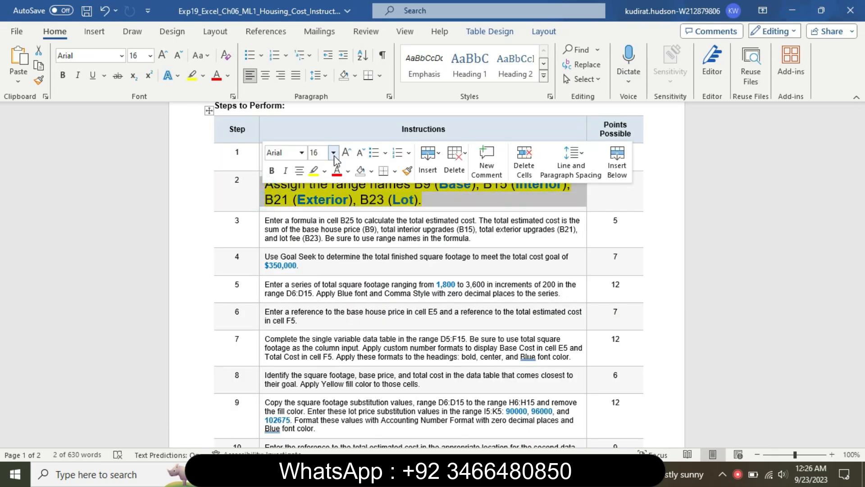
{"action": "left_click", "coordinate": [334, 154]}
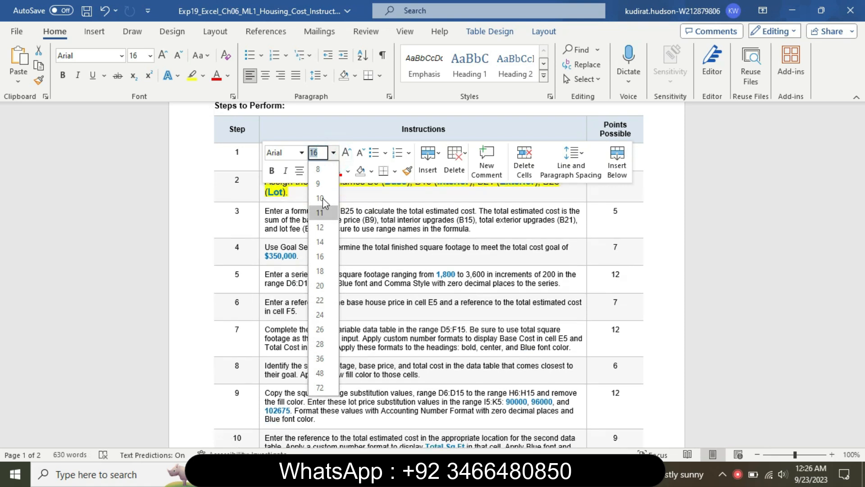
{"action": "left_click", "coordinate": [321, 182]}
{"action": "left_click", "coordinate": [323, 170]}
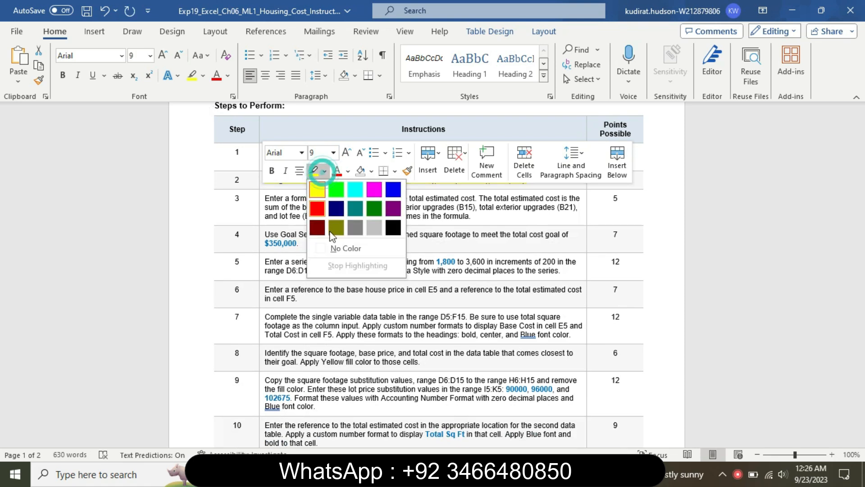
{"action": "left_click", "coordinate": [342, 248]}
Emphasize the step 3 instruction about the total estimated cost formula with 16 pt text and yellow highlighting
{"action": "left_click", "coordinate": [260, 209]}
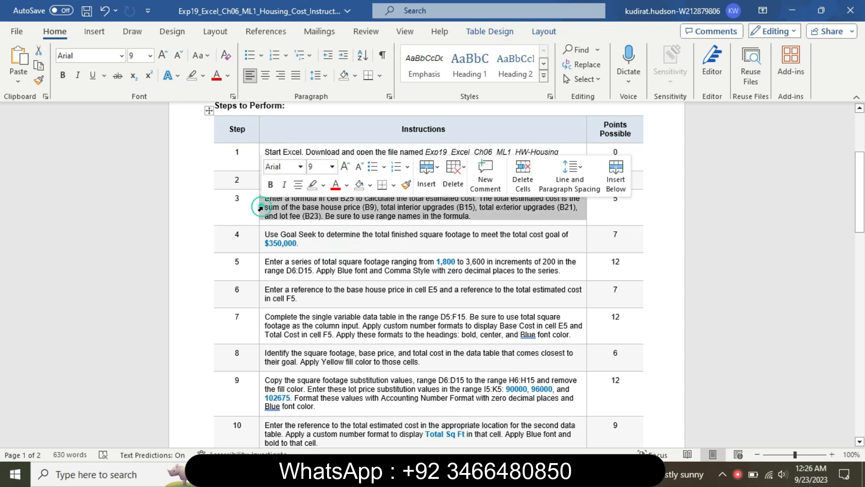
{"action": "left_click", "coordinate": [332, 167]}
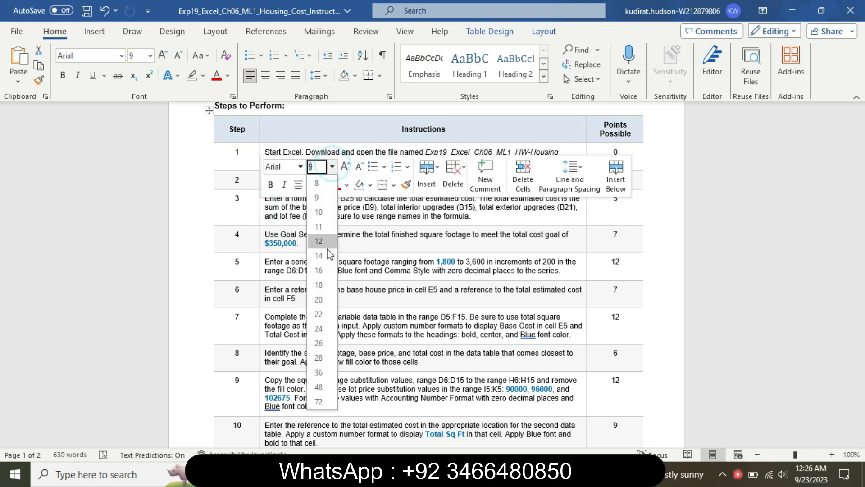
{"action": "left_click", "coordinate": [318, 270]}
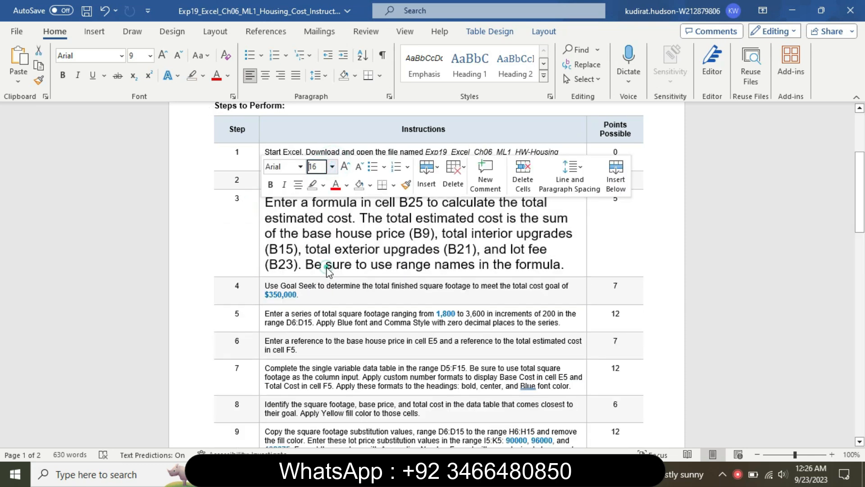
{"action": "left_click", "coordinate": [324, 185]}
{"action": "left_click", "coordinate": [329, 199]}
{"action": "left_click", "coordinate": [285, 203]}
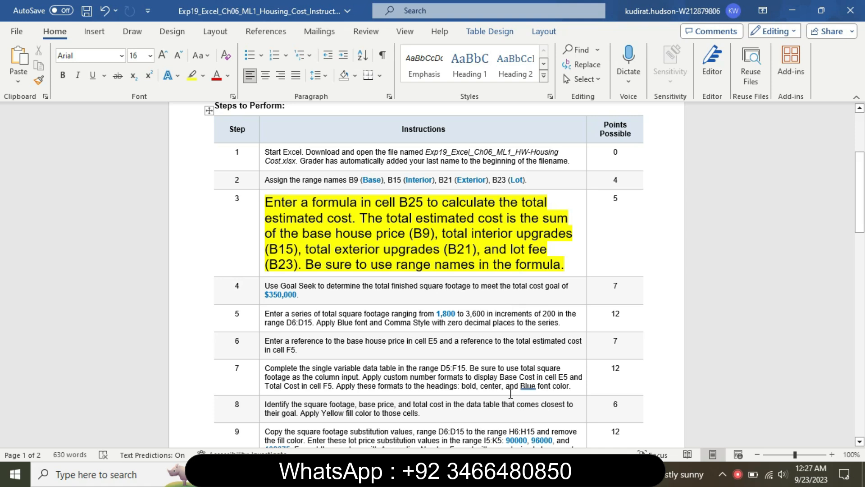
Examine the total estimated cost formula and its range names in cell B25 of the Excel workbook, and return to Word
{"action": "left_click", "coordinate": [491, 474]}
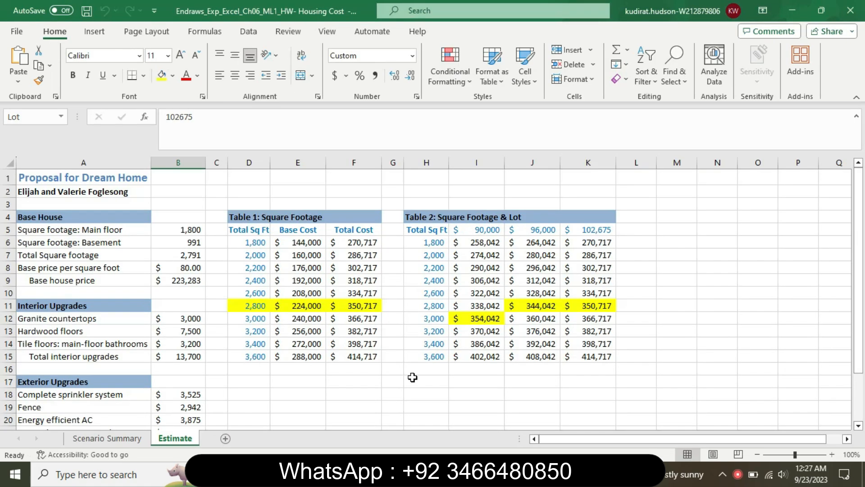
{"action": "left_click_drag", "start_coordinate": [861, 209], "coordinate": [860, 211]}
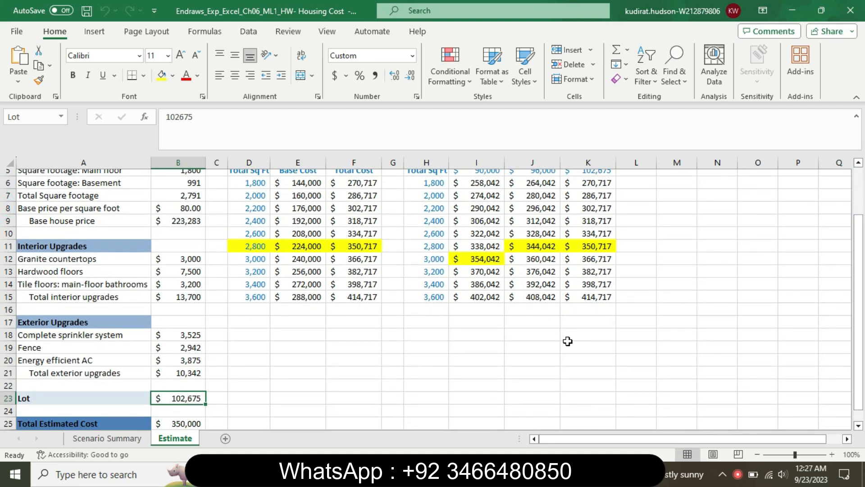
{"action": "left_click", "coordinate": [194, 423]}
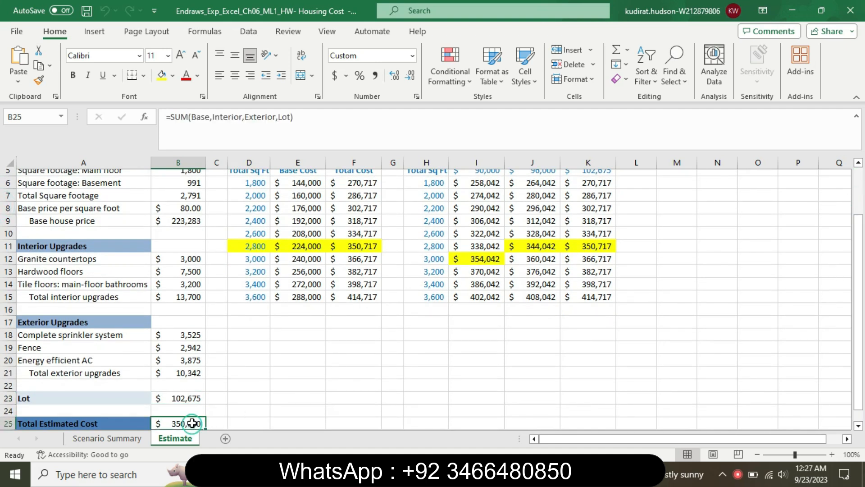
{"action": "left_click", "coordinate": [181, 117]}
{"action": "left_click_drag", "start_coordinate": [193, 118], "coordinate": [303, 115]}
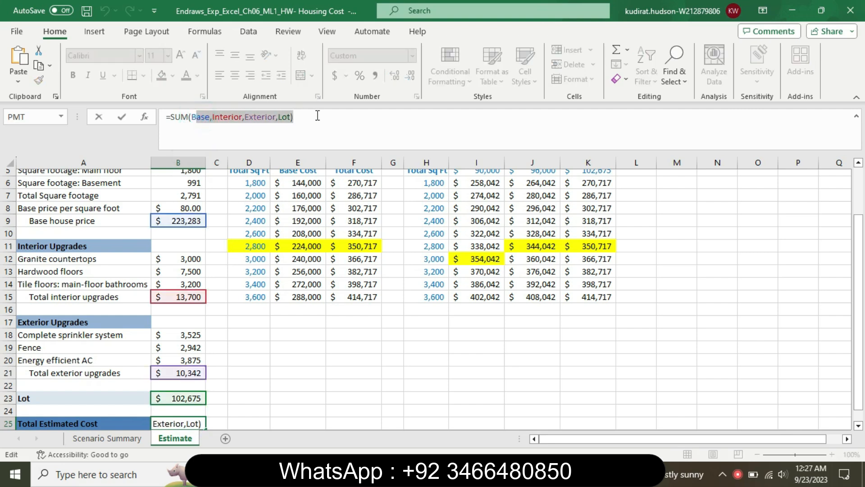
{"action": "left_click", "coordinate": [317, 116]}
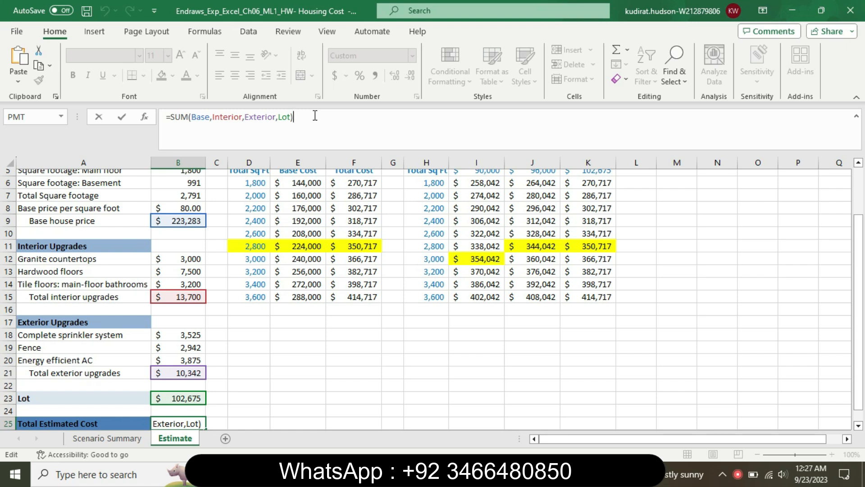
{"action": "key", "text": "Return"}
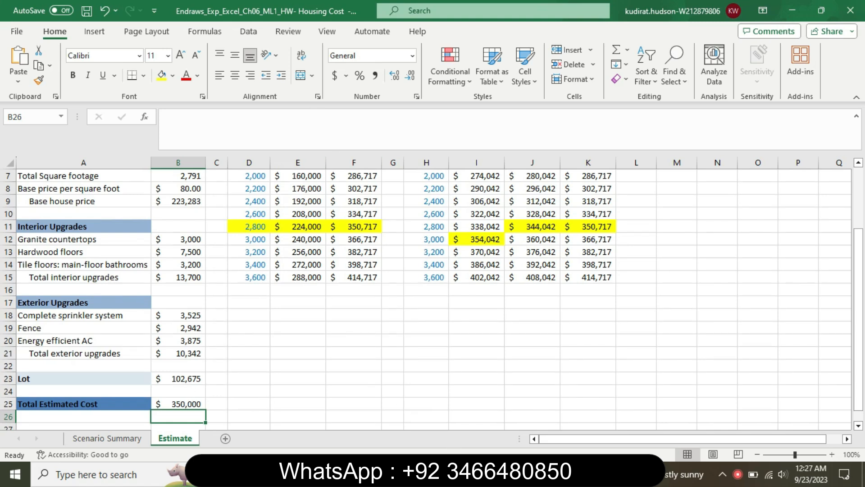
{"action": "left_click", "coordinate": [467, 474]}
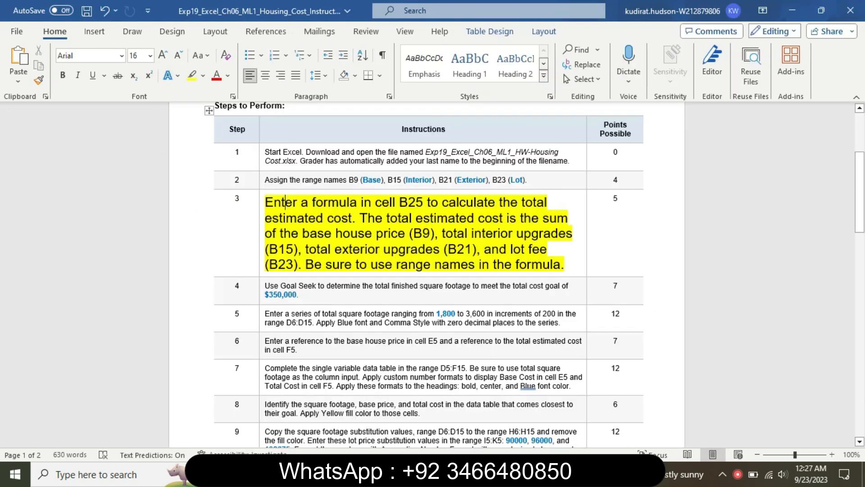
Restore the step 3 instruction to 9 pt text and remove its highlighting
{"action": "left_click", "coordinate": [260, 245]}
{"action": "left_click", "coordinate": [333, 201]}
{"action": "left_click", "coordinate": [328, 231]}
{"action": "left_click", "coordinate": [324, 220]}
{"action": "left_click", "coordinate": [331, 298]}
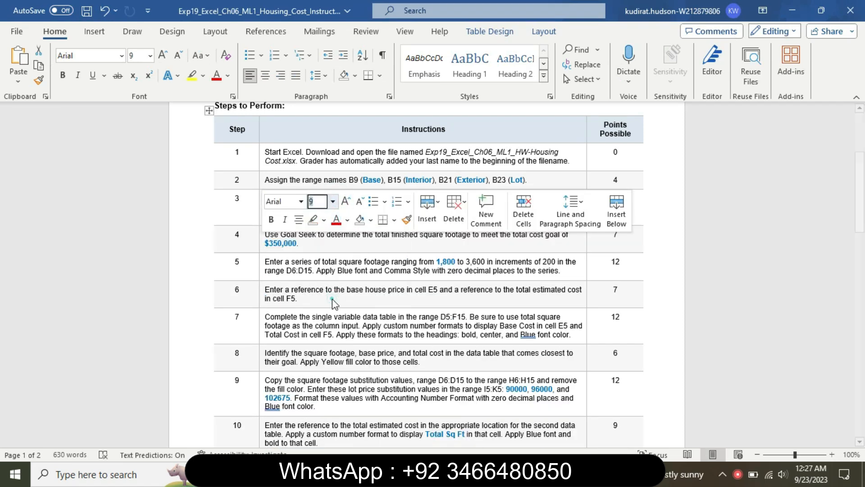
Emphasize the step 4 instruction about Goal Seek with 16 pt text and yellow highlighting
{"action": "left_click", "coordinate": [261, 237]}
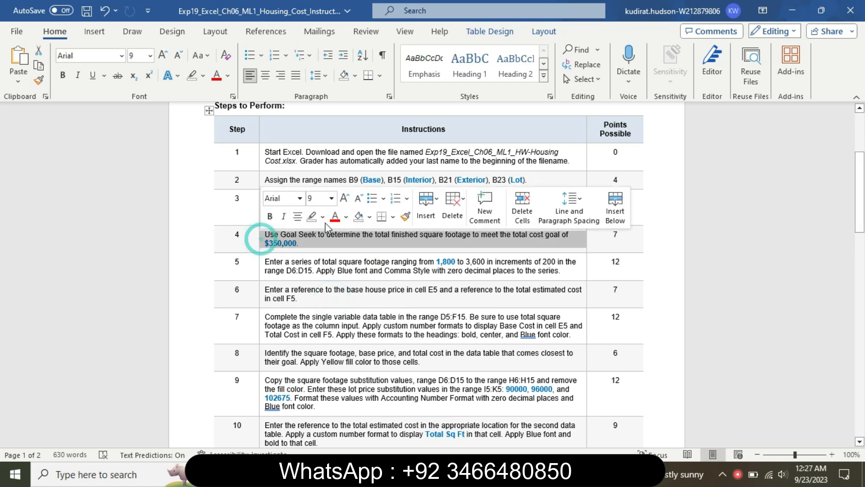
{"action": "left_click", "coordinate": [332, 199]}
{"action": "left_click", "coordinate": [320, 296]}
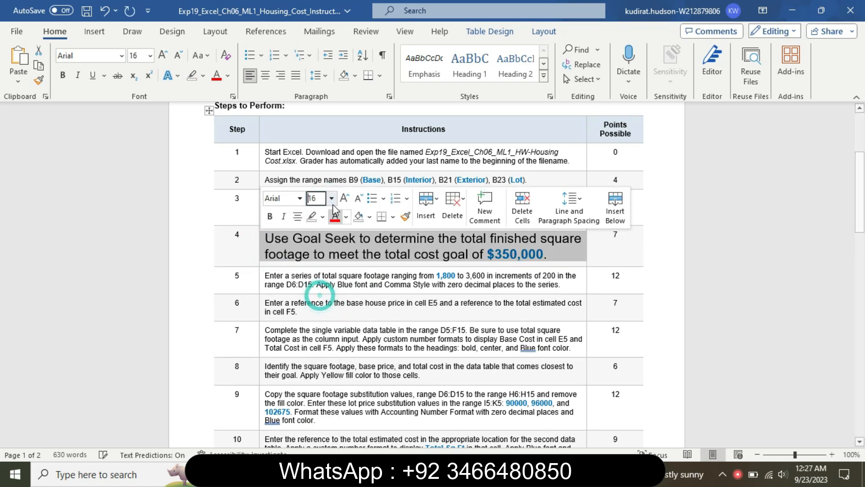
{"action": "left_click", "coordinate": [323, 216]}
{"action": "left_click", "coordinate": [312, 232]}
{"action": "left_click", "coordinate": [298, 236]}
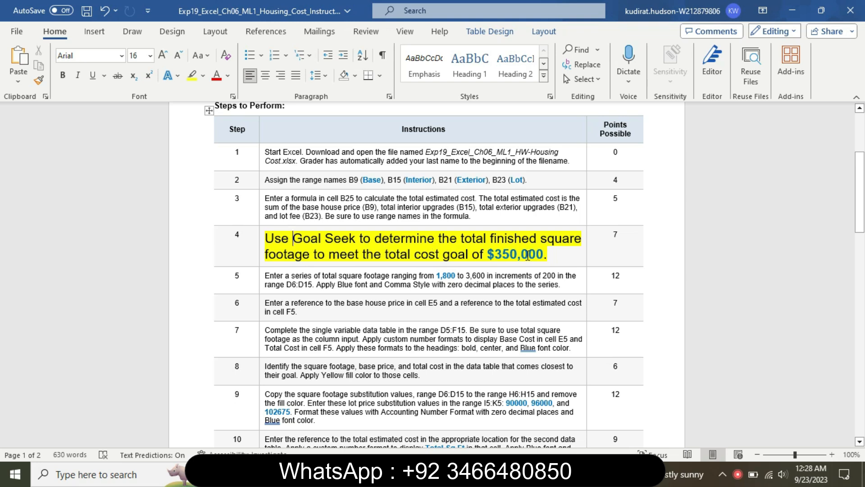
Check the Total Estimated Cost in cell B25 of the Excel workbook against the Goal Seek target, and return to Word
{"action": "key", "text": "alt+Tab"}
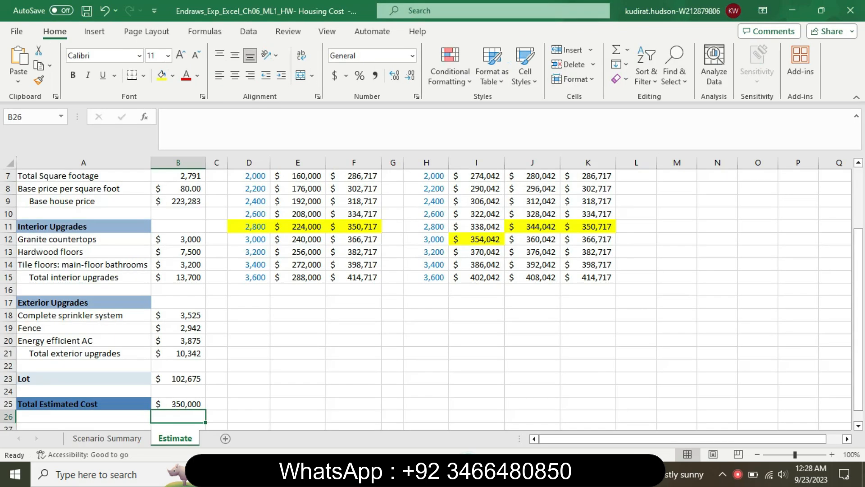
{"action": "left_click", "coordinate": [182, 402]}
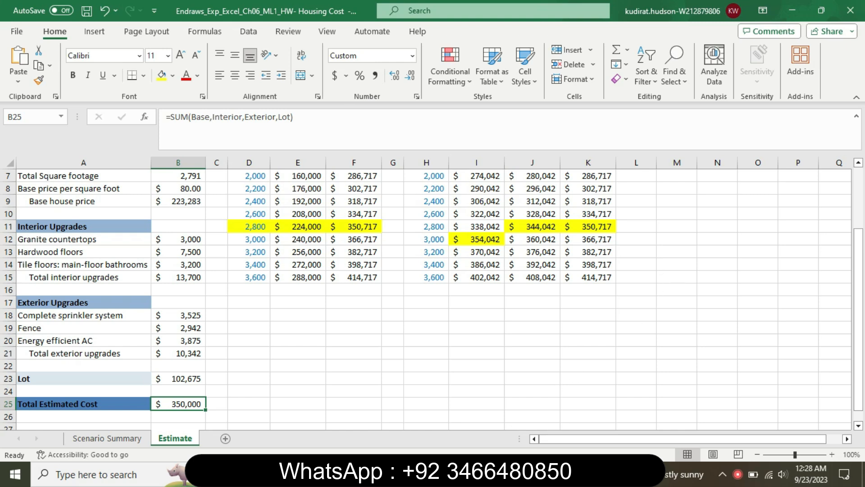
{"action": "left_click", "coordinate": [448, 474]}
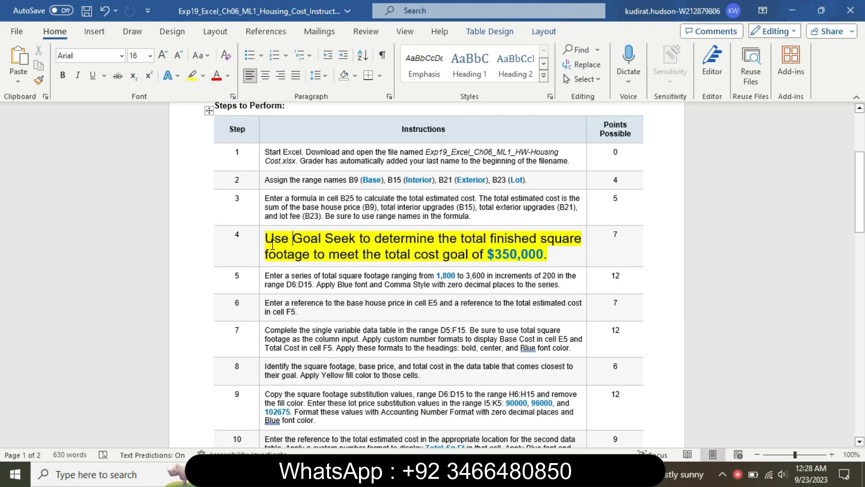
Restore the step 4 instruction to 9 pt text and remove its highlighting
{"action": "left_click", "coordinate": [259, 243]}
{"action": "left_click", "coordinate": [333, 200]}
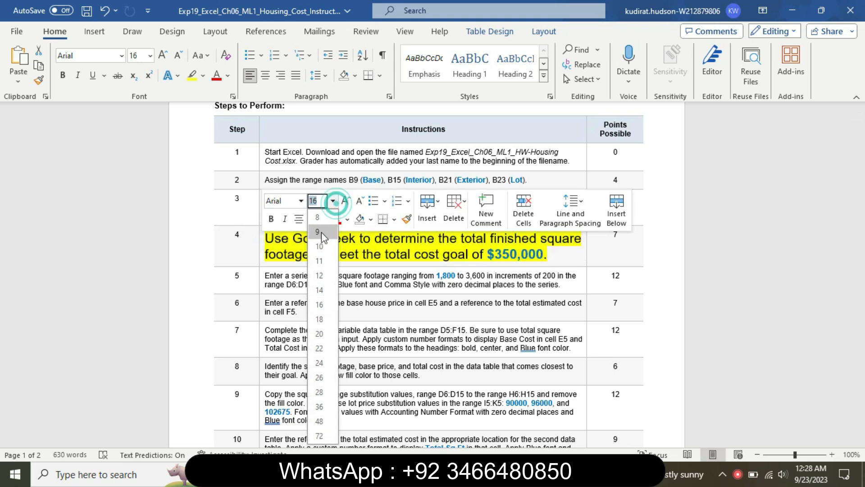
{"action": "left_click", "coordinate": [320, 232]}
{"action": "left_click", "coordinate": [323, 220]}
{"action": "left_click", "coordinate": [345, 296]}
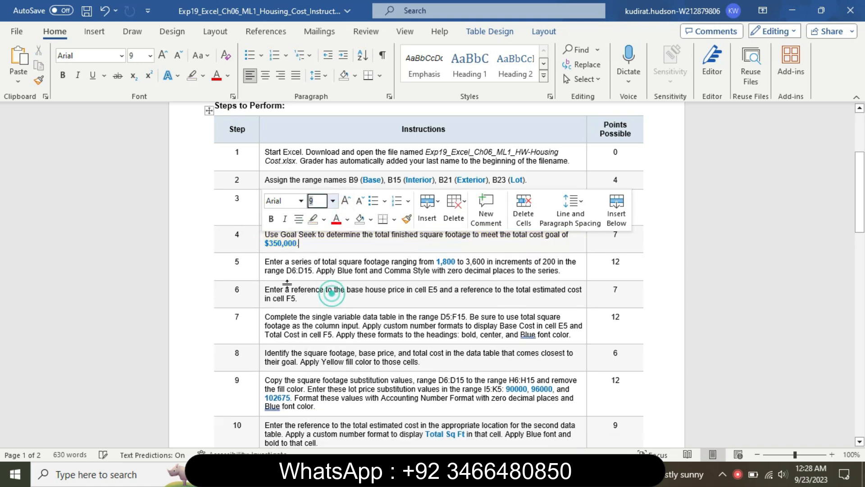
Emphasize the step 5 instruction about the square footage series with 18 pt text and yellow highlighting
{"action": "left_click", "coordinate": [261, 268]}
{"action": "left_click", "coordinate": [332, 227]}
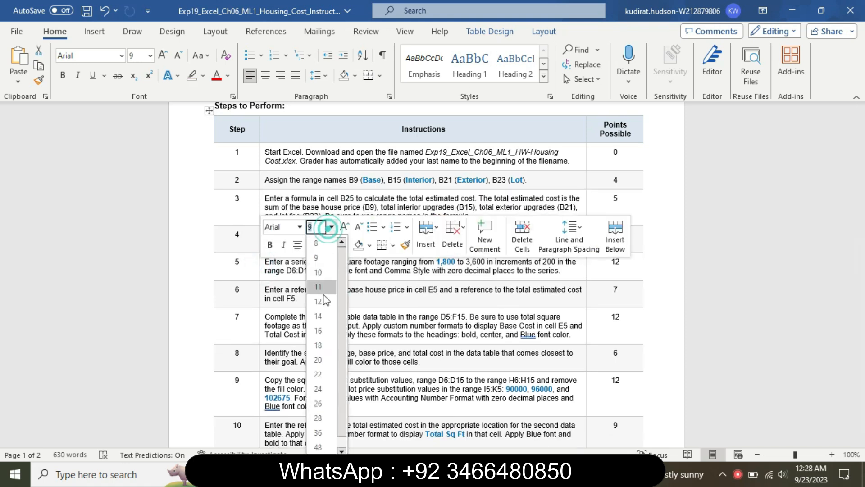
{"action": "left_click", "coordinate": [320, 345]}
{"action": "left_click", "coordinate": [322, 245]}
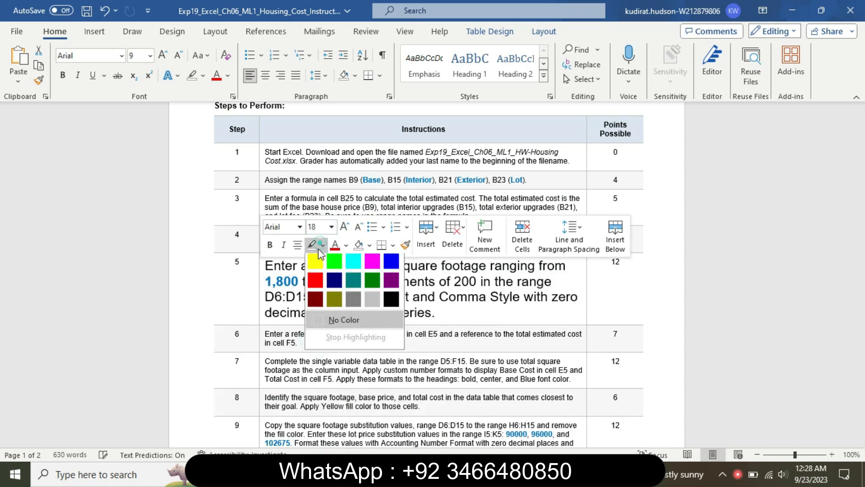
{"action": "key", "text": "Escape"}
{"action": "left_click", "coordinate": [311, 245]}
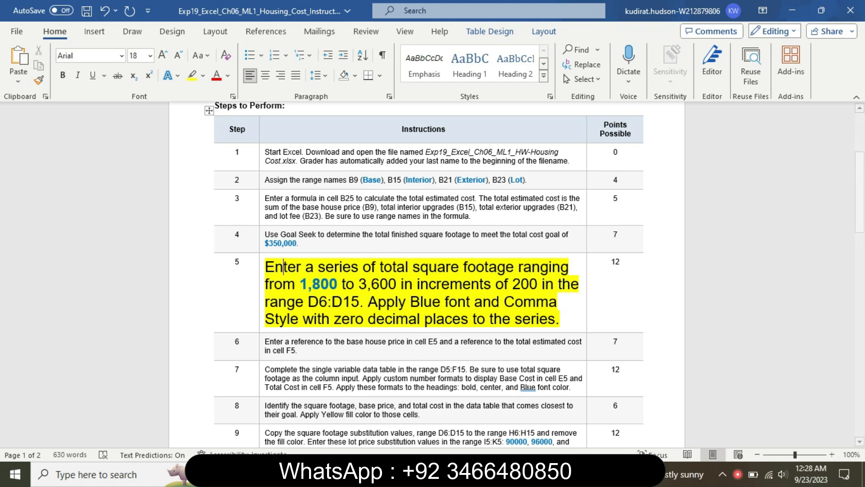
Switch to the Excel workbook and apply Comma Style to the square footage series in D6:D15, rechecking the Word instruction
{"action": "left_click", "coordinate": [463, 474]}
{"action": "left_click_drag", "start_coordinate": [860, 301], "coordinate": [859, 270]}
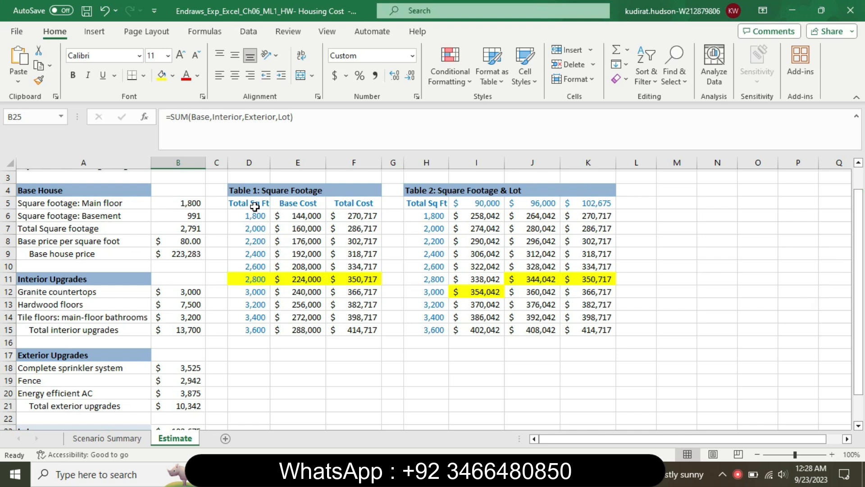
{"action": "left_click_drag", "start_coordinate": [256, 215], "coordinate": [262, 324]}
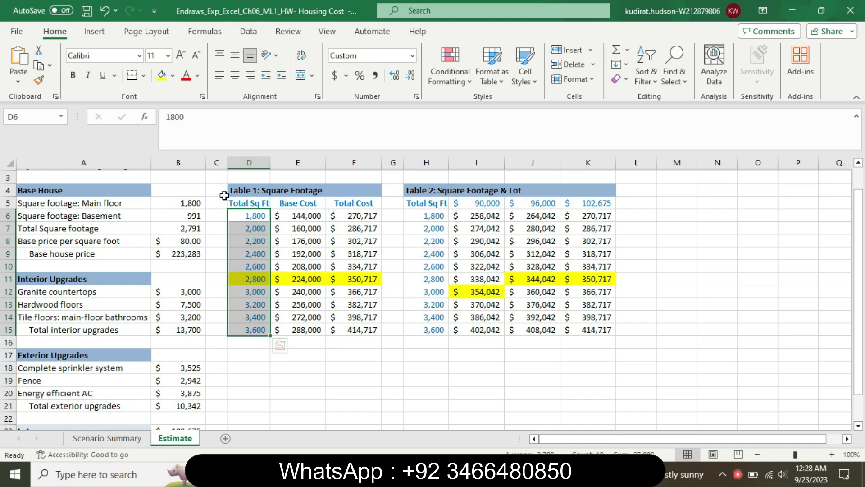
{"action": "left_click", "coordinate": [380, 77]}
{"action": "left_click", "coordinate": [381, 77]}
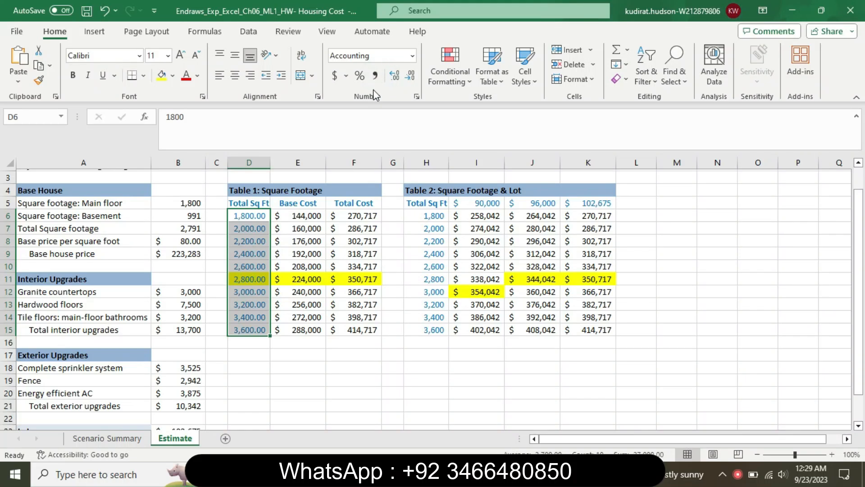
{"action": "left_click", "coordinate": [374, 77]}
{"action": "key", "text": "alt+Tab"}
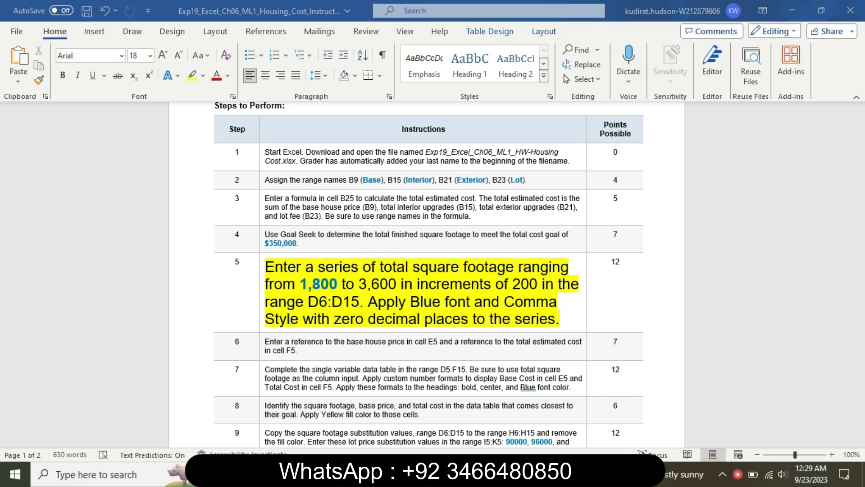
{"action": "key", "text": "alt+Tab"}
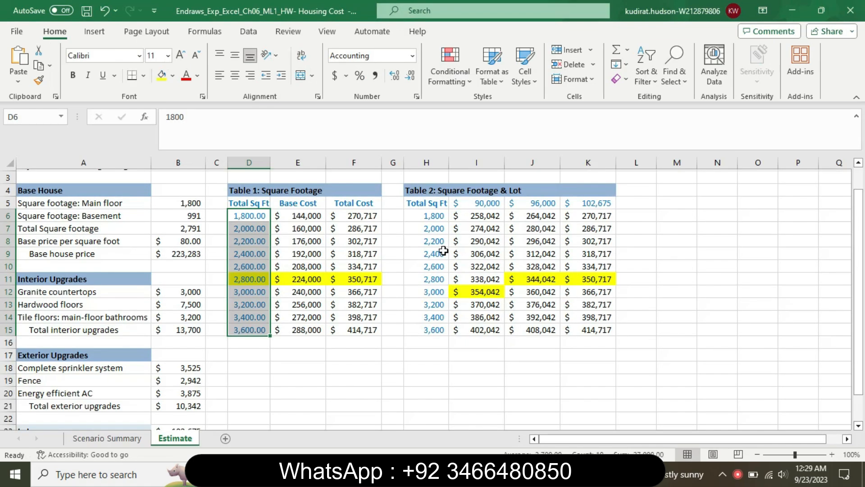
Set the Accounting format of the square footage series in D6:D15 to 0 decimal places
{"action": "left_click", "coordinate": [412, 56]}
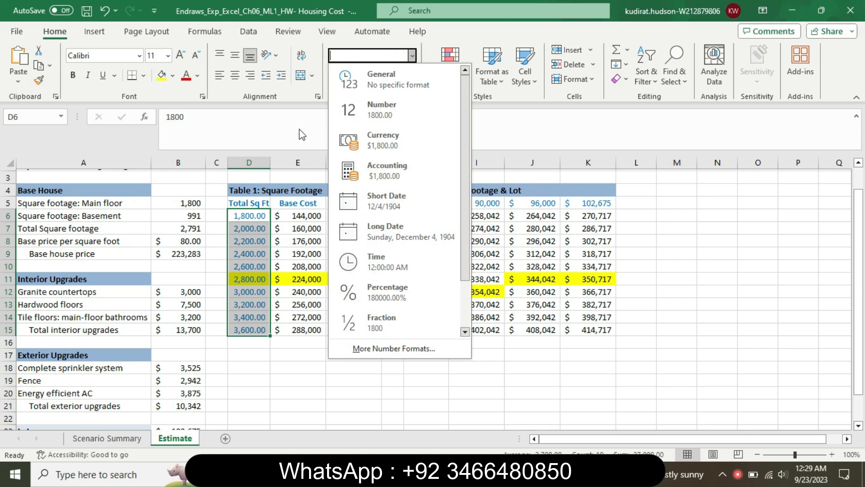
{"action": "left_click", "coordinate": [308, 95]}
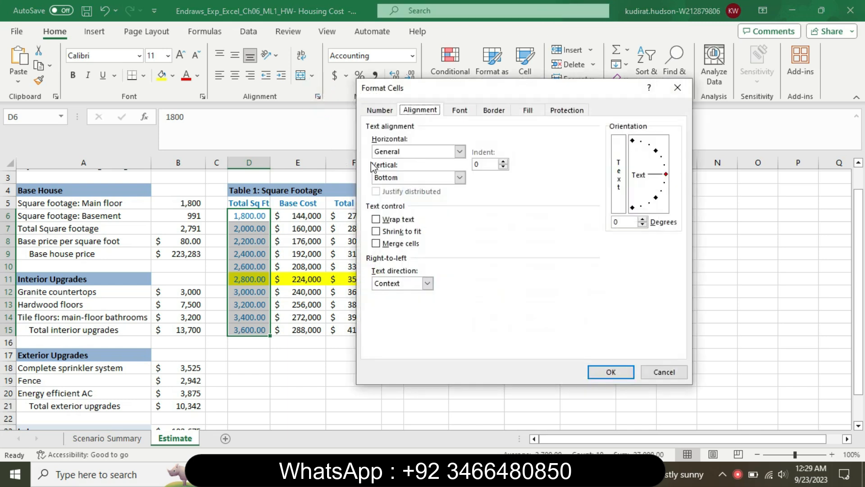
{"action": "left_click", "coordinate": [380, 110]}
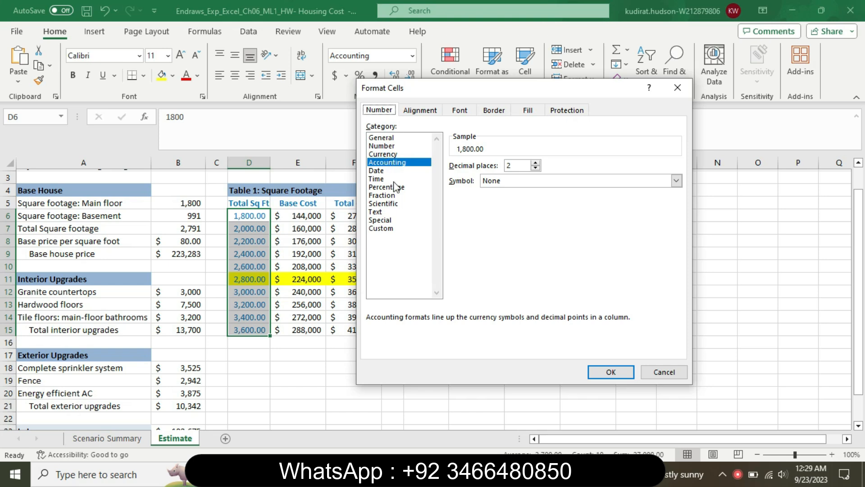
{"action": "left_click", "coordinate": [536, 168]}
{"action": "left_click", "coordinate": [536, 168]}
{"action": "left_click", "coordinate": [536, 169]}
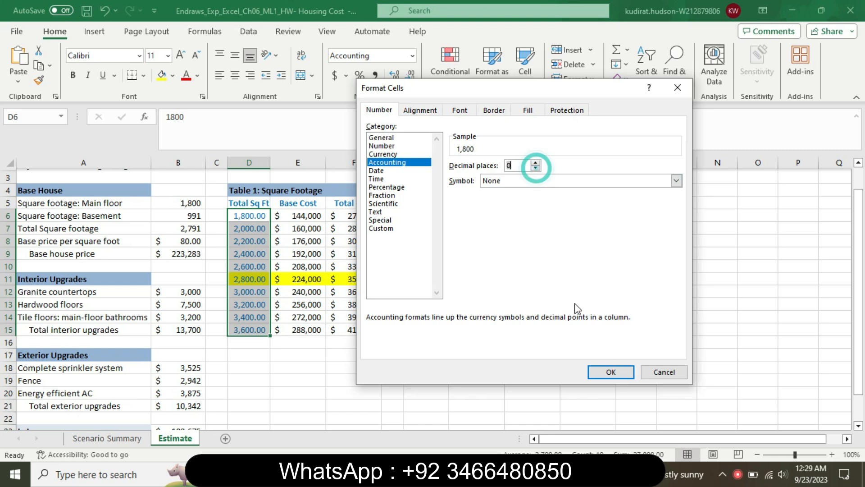
{"action": "left_click", "coordinate": [610, 372]}
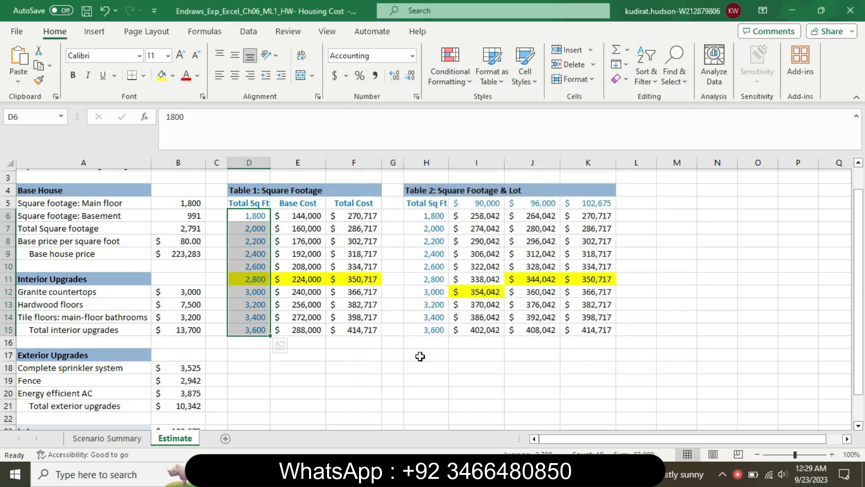
{"action": "left_click", "coordinate": [297, 372]}
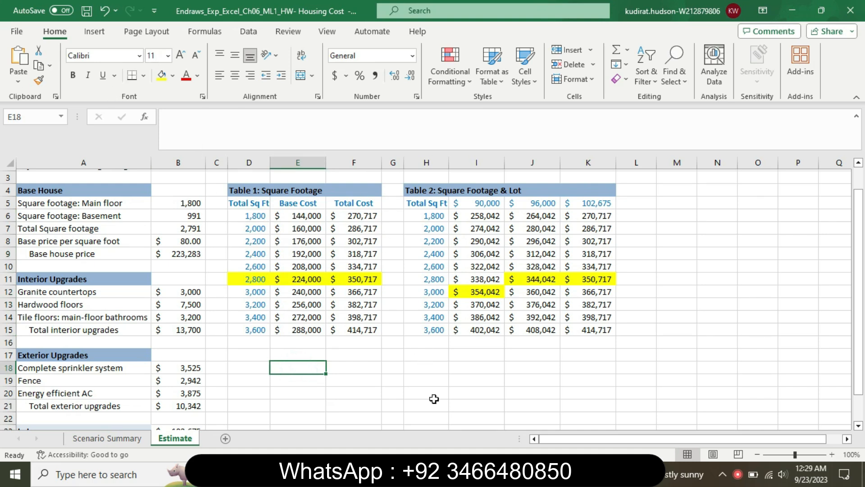
Return to the Word instructions and restore the step 5 instruction to 9 pt text without highlighting
{"action": "left_click", "coordinate": [456, 473]}
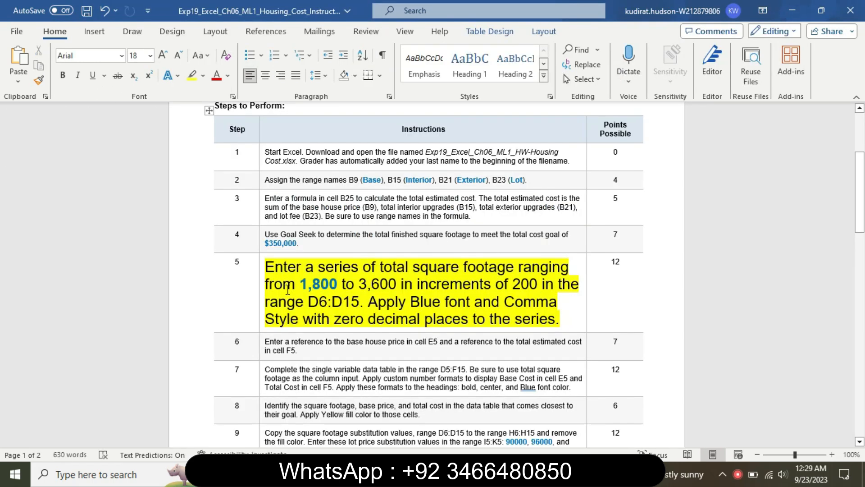
{"action": "left_click", "coordinate": [260, 282]}
{"action": "left_click", "coordinate": [260, 281]}
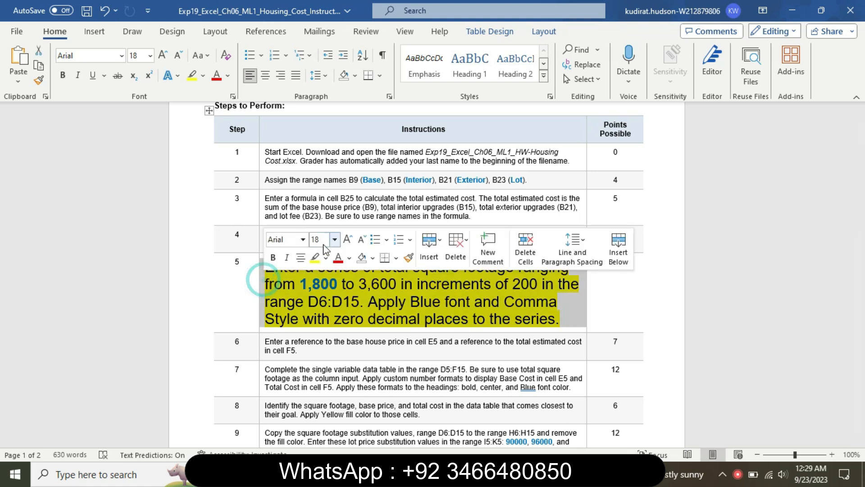
{"action": "left_click", "coordinate": [335, 240]}
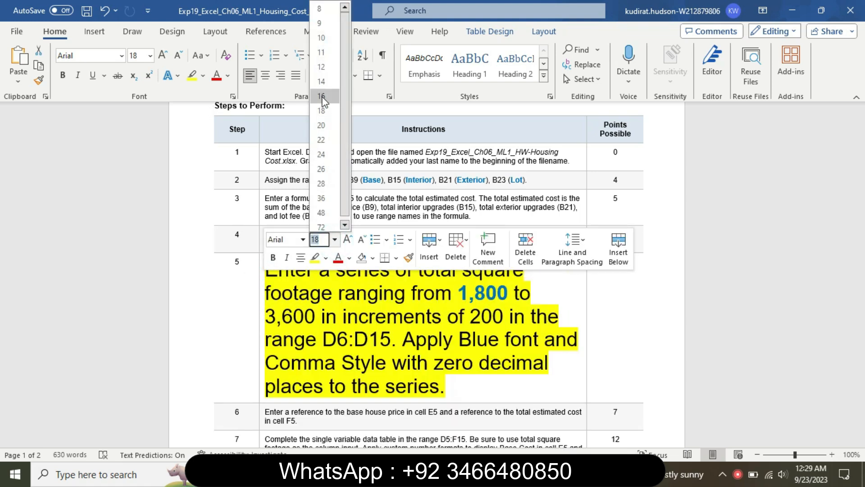
{"action": "left_click", "coordinate": [319, 27]}
{"action": "left_click", "coordinate": [203, 75]}
{"action": "left_click", "coordinate": [222, 152]}
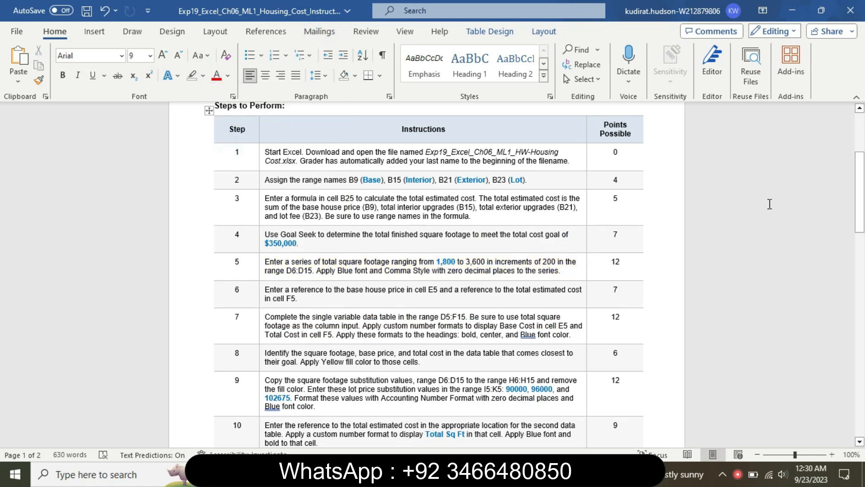
Emphasize the step 6 instruction about the base price and total cost references with 16 pt text and yellow highlighting
{"action": "left_click_drag", "start_coordinate": [864, 187], "coordinate": [864, 228]}
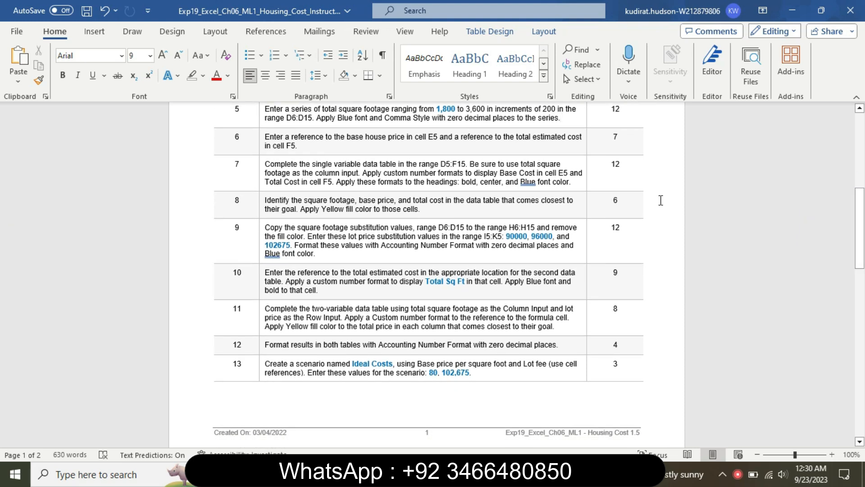
{"action": "left_click", "coordinate": [260, 146]}
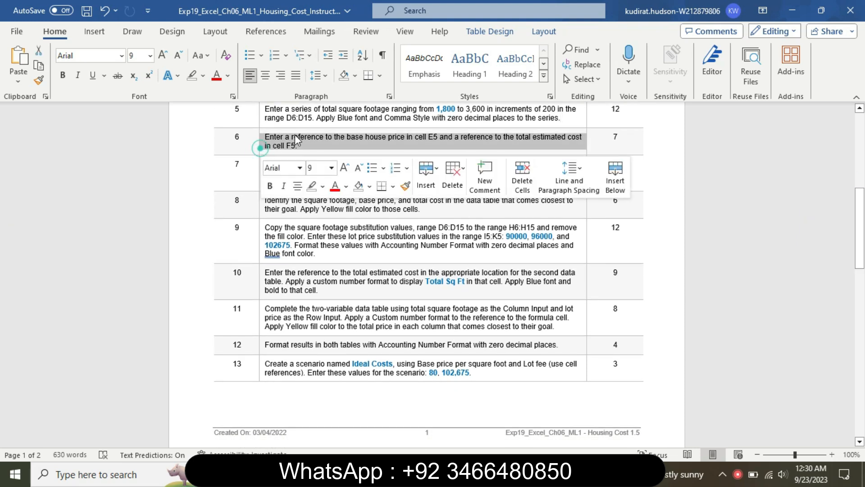
{"action": "left_click", "coordinate": [332, 168]}
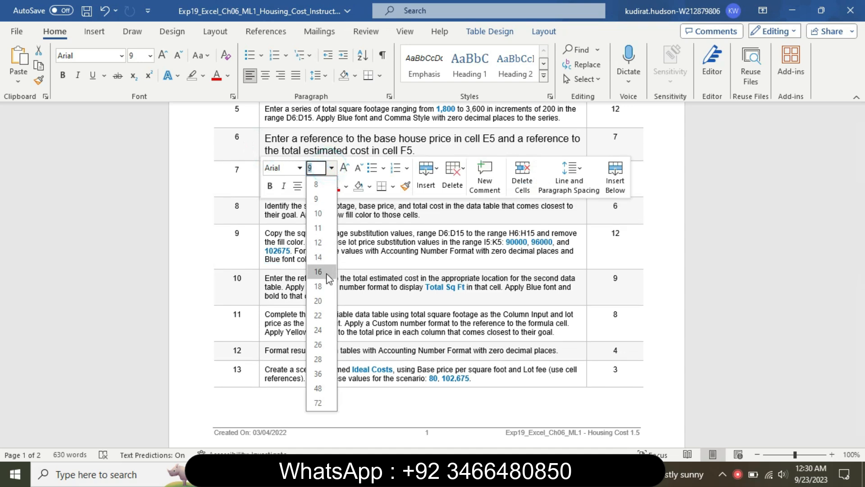
{"action": "left_click", "coordinate": [325, 272]}
{"action": "left_click", "coordinate": [323, 185]}
{"action": "left_click", "coordinate": [303, 208]}
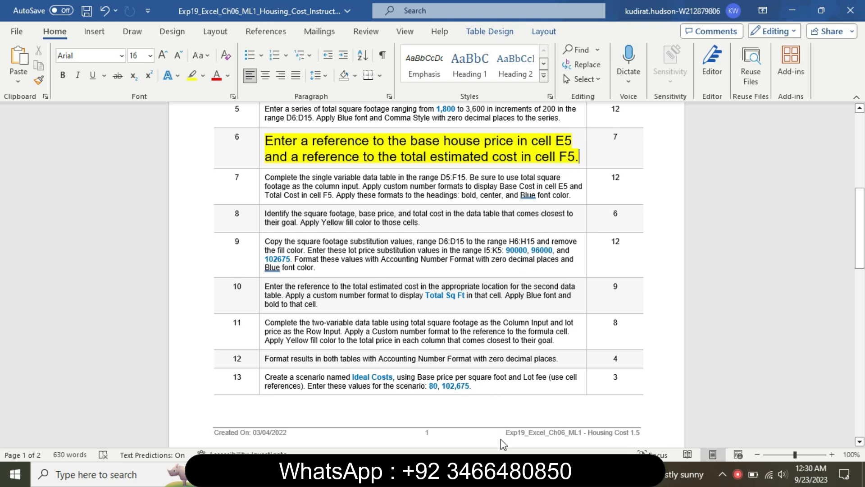
Switch to the Excel workbook and check the reference formulas behind the Base Cost and Total Cost headings in E5 and F5
{"action": "left_click", "coordinate": [491, 474]}
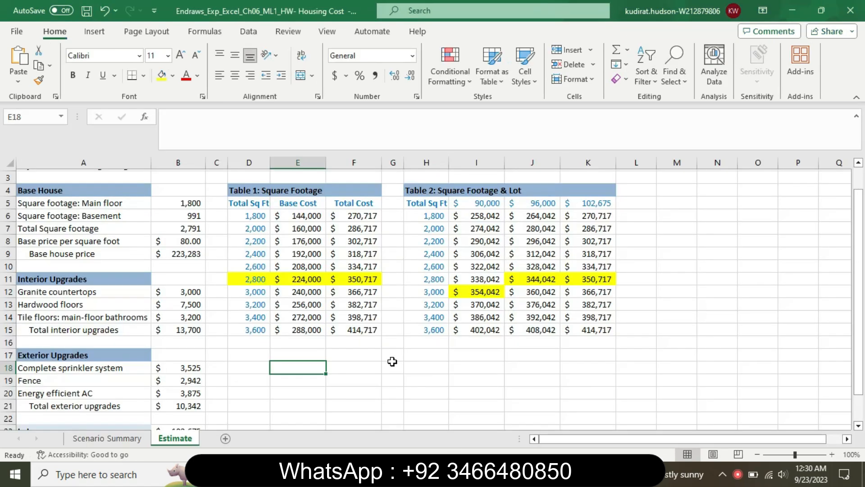
{"action": "left_click", "coordinate": [304, 202]}
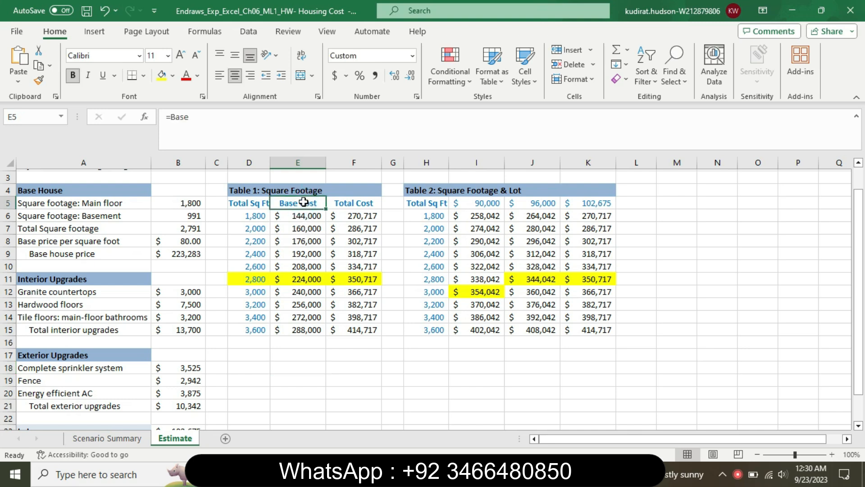
{"action": "left_click", "coordinate": [348, 202]}
{"action": "left_click", "coordinate": [308, 202]}
{"action": "left_click", "coordinate": [338, 201]}
{"action": "left_click", "coordinate": [305, 201]}
{"action": "left_click", "coordinate": [345, 200]}
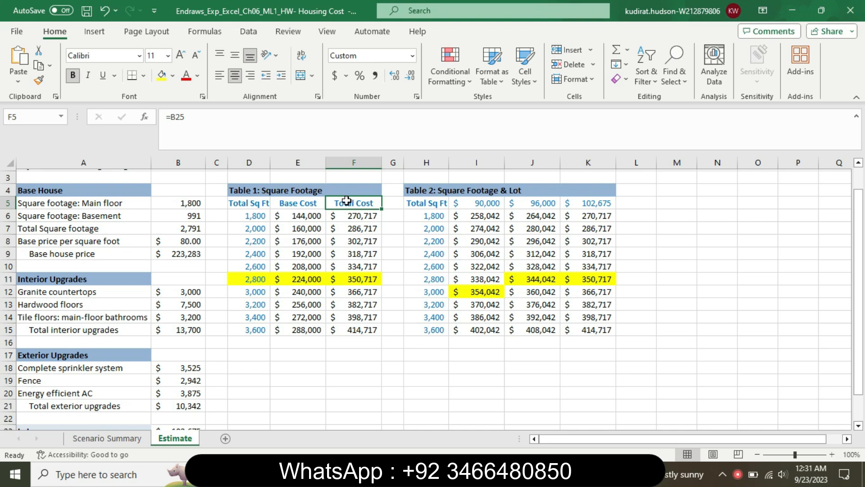
Return to the Word instructions and restore the step 6 instruction to 9 pt text without highlighting
{"action": "left_click", "coordinate": [433, 474]}
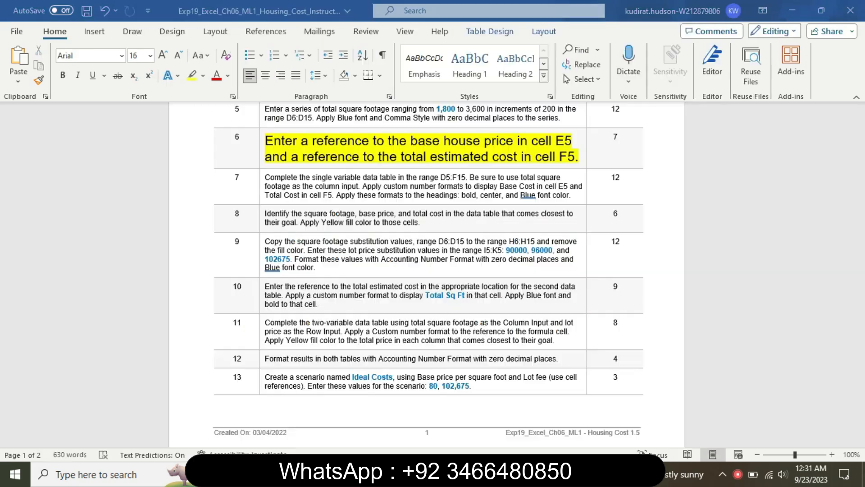
{"action": "left_click", "coordinate": [260, 149]}
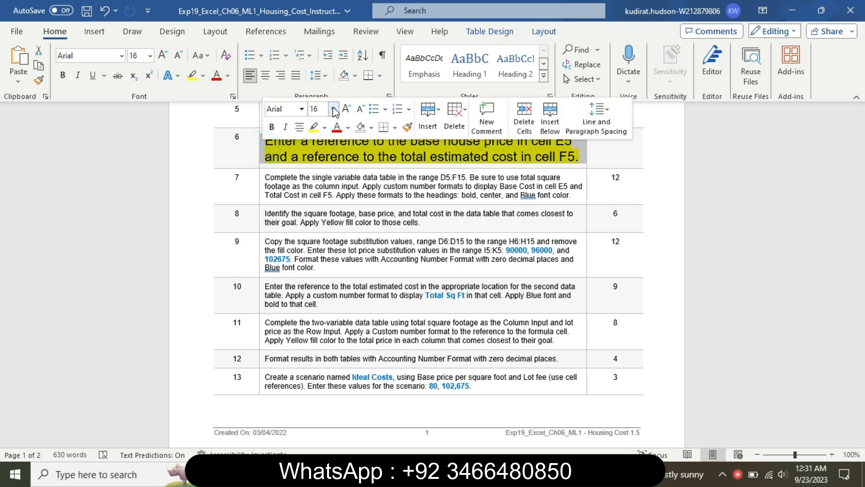
{"action": "left_click", "coordinate": [332, 109]}
{"action": "left_click", "coordinate": [326, 137]}
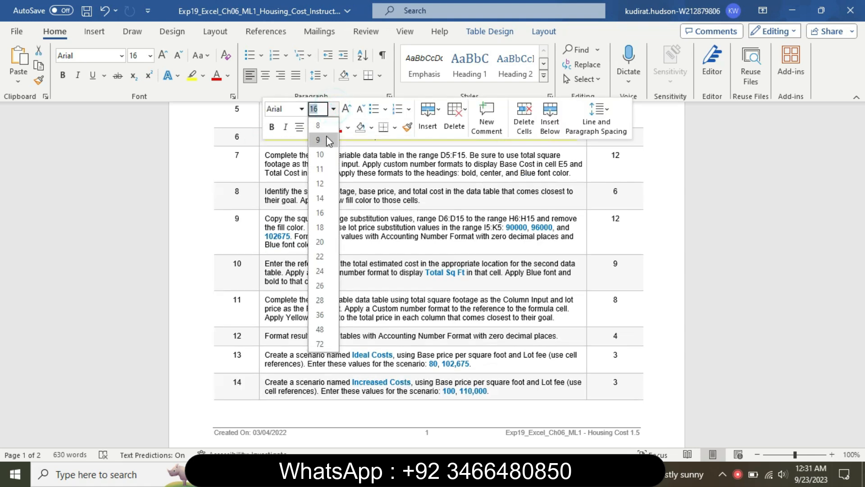
{"action": "left_click", "coordinate": [324, 127]}
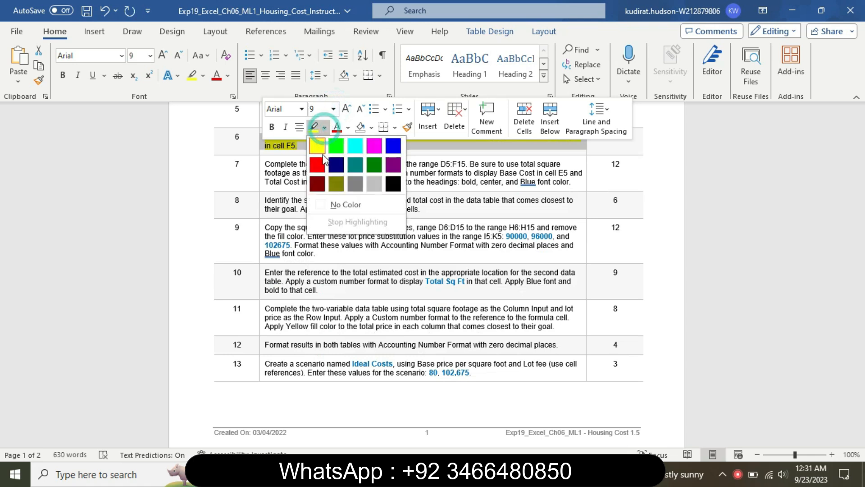
{"action": "left_click", "coordinate": [344, 205]}
Emphasize the step 7 instruction about the single variable data table with 16 pt text and yellow highlighting
{"action": "left_click", "coordinate": [261, 168]}
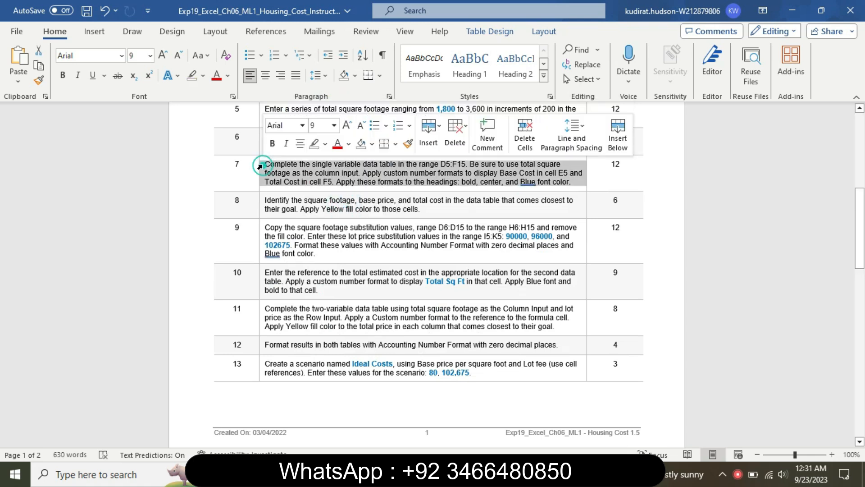
{"action": "left_click", "coordinate": [334, 126]}
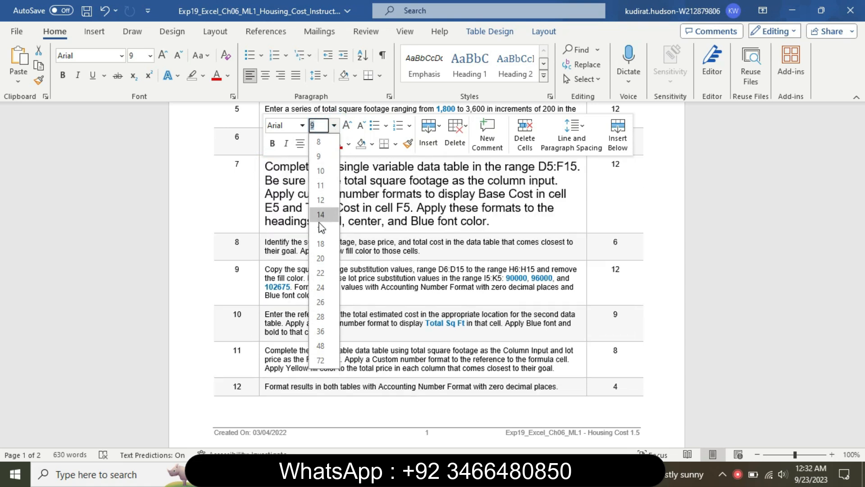
{"action": "left_click", "coordinate": [321, 229]}
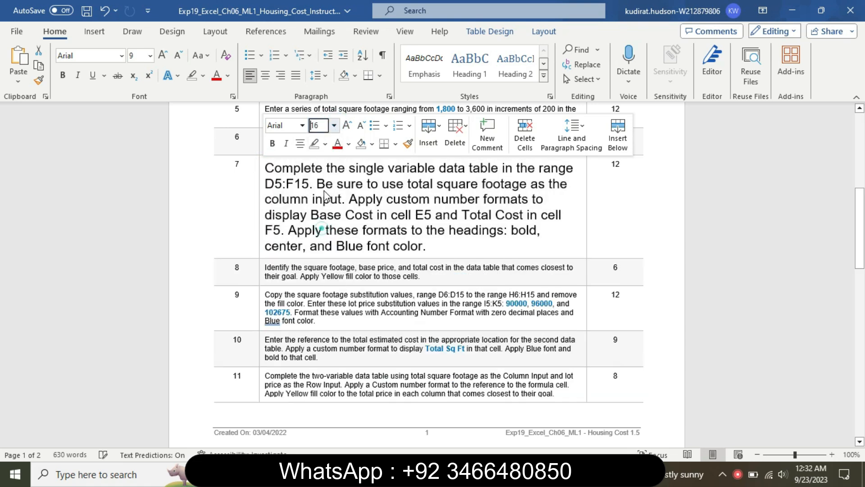
{"action": "left_click", "coordinate": [325, 144]}
{"action": "left_click", "coordinate": [318, 154]}
{"action": "left_click", "coordinate": [301, 167]}
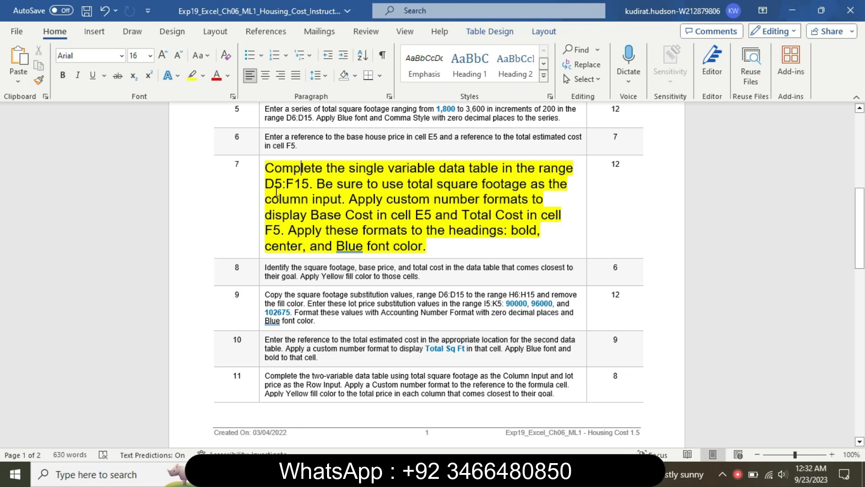
Mark the D5:F15 range reference in the step 7 instruction and switch to the Excel workbook
{"action": "left_click_drag", "start_coordinate": [270, 185], "coordinate": [317, 184]}
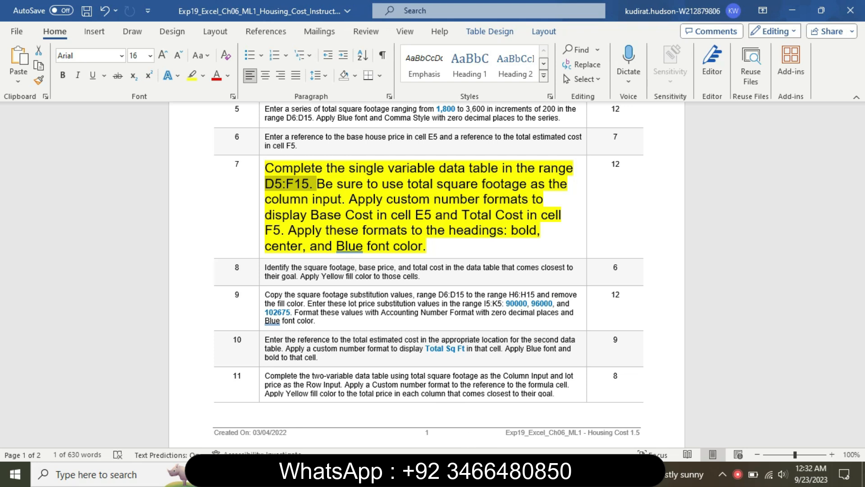
{"action": "left_click", "coordinate": [453, 401]}
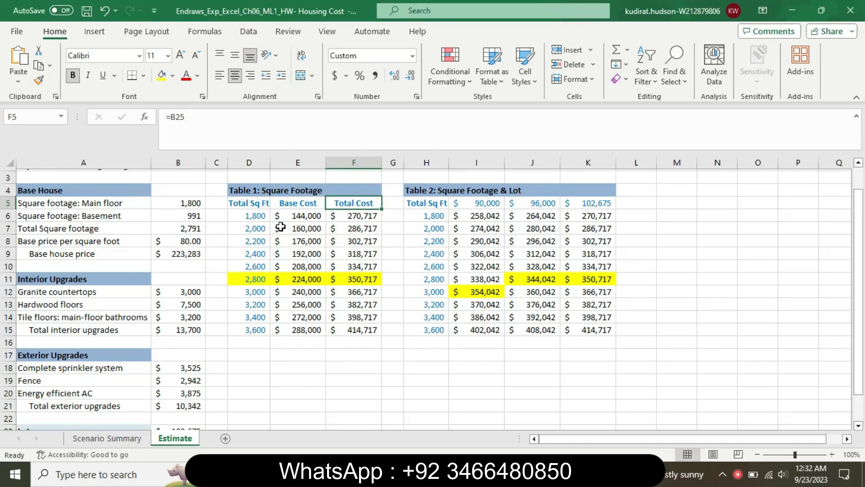
{"action": "left_click", "coordinate": [258, 216]}
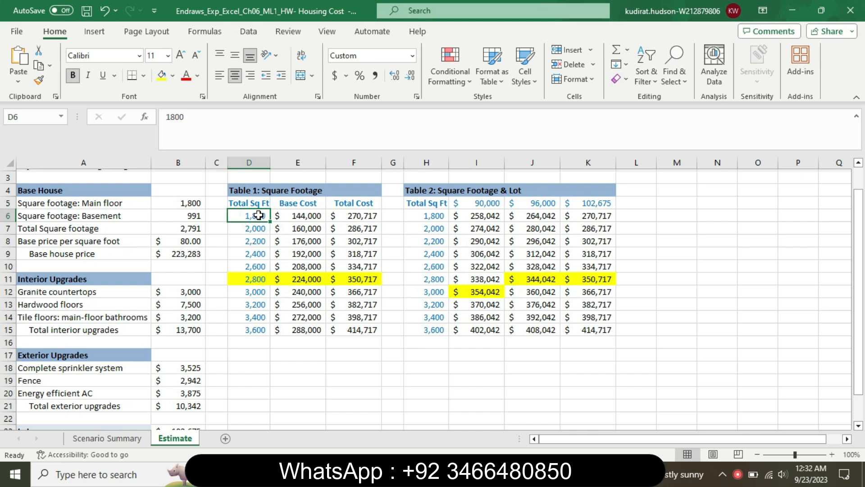
{"action": "left_click_drag", "start_coordinate": [258, 215], "coordinate": [260, 210]}
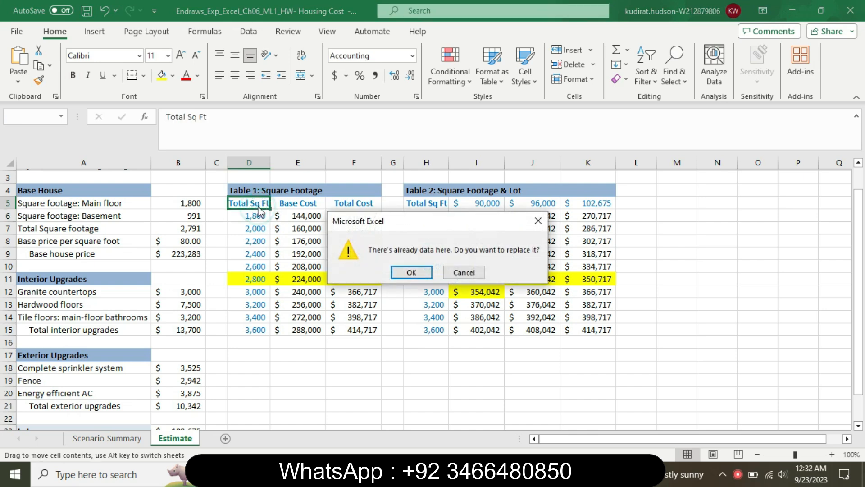
{"action": "left_click", "coordinate": [463, 272]}
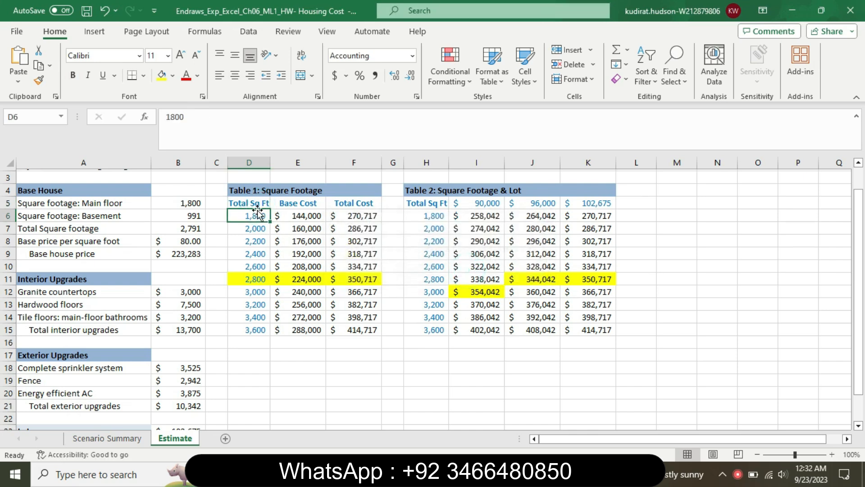
Select the whole single variable data table D5:F15 under Table 1: Square Footage to show its extent
{"action": "left_click_drag", "start_coordinate": [257, 202], "coordinate": [354, 262]}
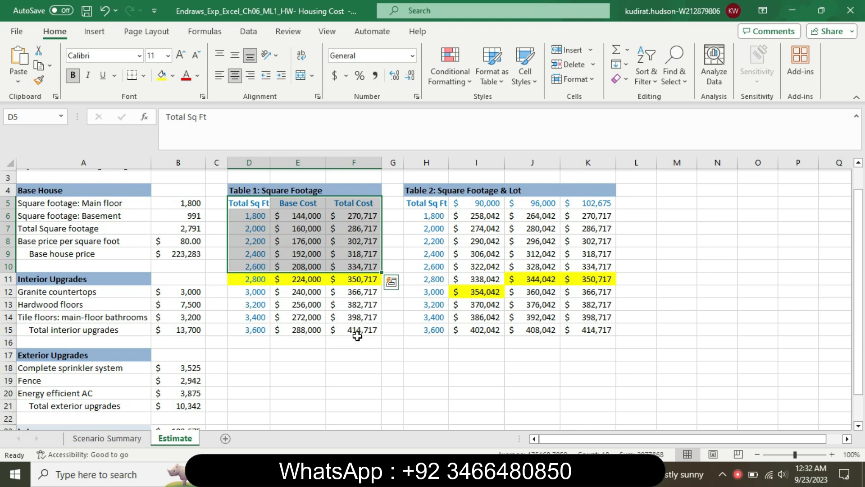
{"action": "left_click", "coordinate": [308, 301]}
{"action": "left_click_drag", "start_coordinate": [248, 200], "coordinate": [356, 328]}
Compare the step 7 instruction in Word with the selected data table in the Excel workbook, ending back in Word
{"action": "mouse_move", "coordinate": [449, 475]}
{"action": "left_click", "coordinate": [449, 405]}
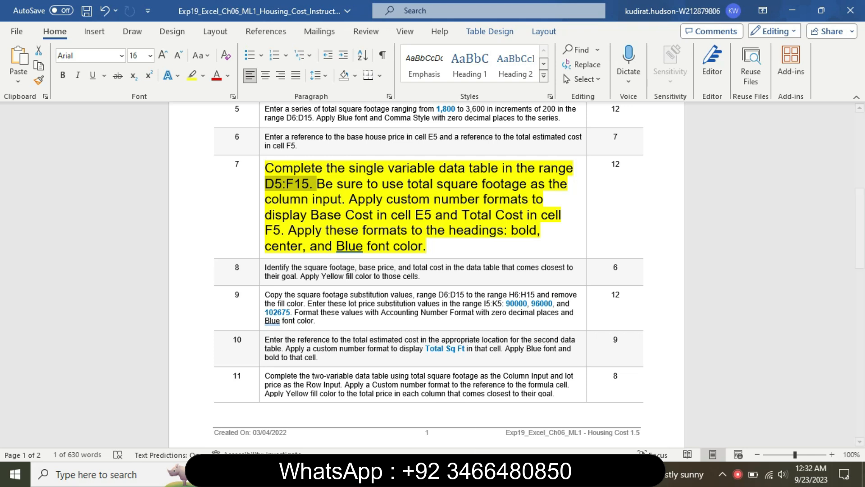
{"action": "mouse_move", "coordinate": [477, 474]}
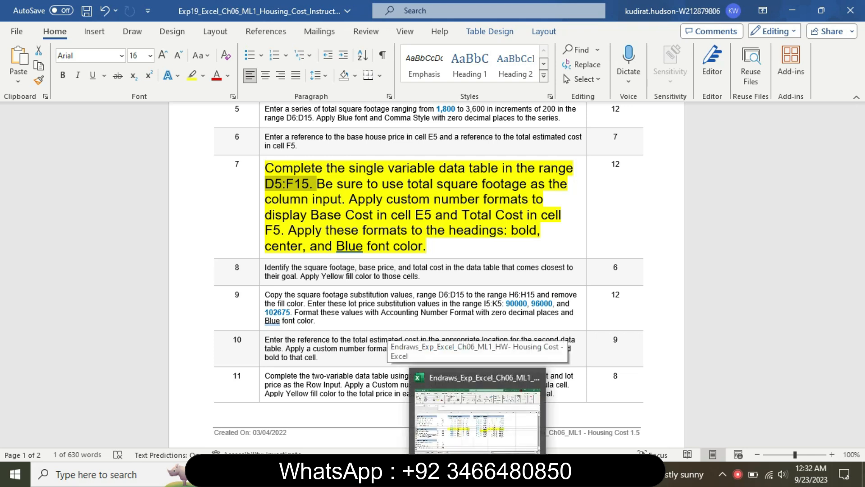
{"action": "left_click", "coordinate": [477, 421]}
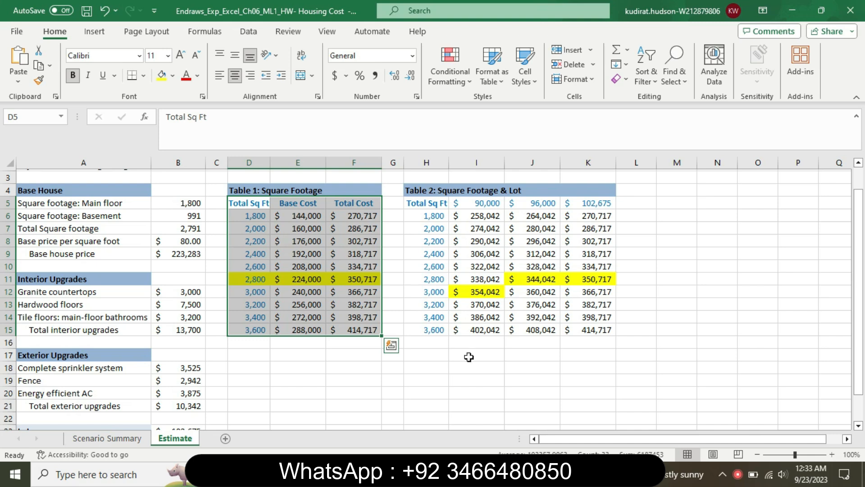
{"action": "key", "text": "alt+Tab"}
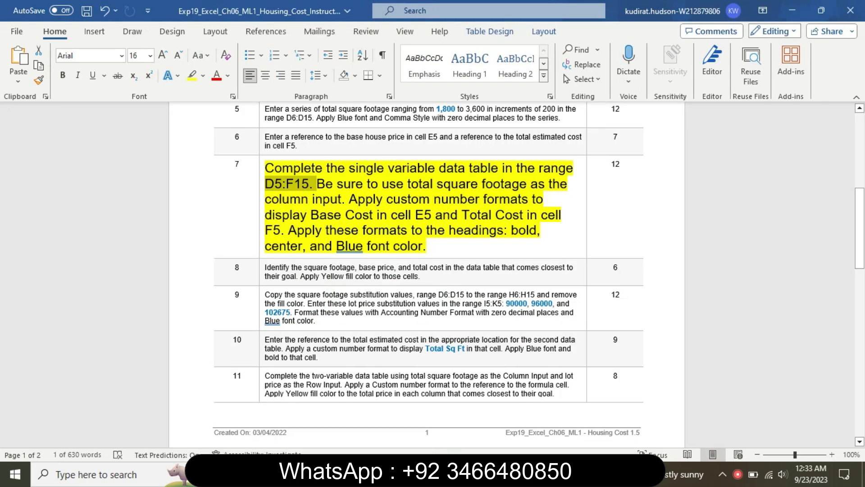
{"action": "left_click", "coordinate": [479, 473]}
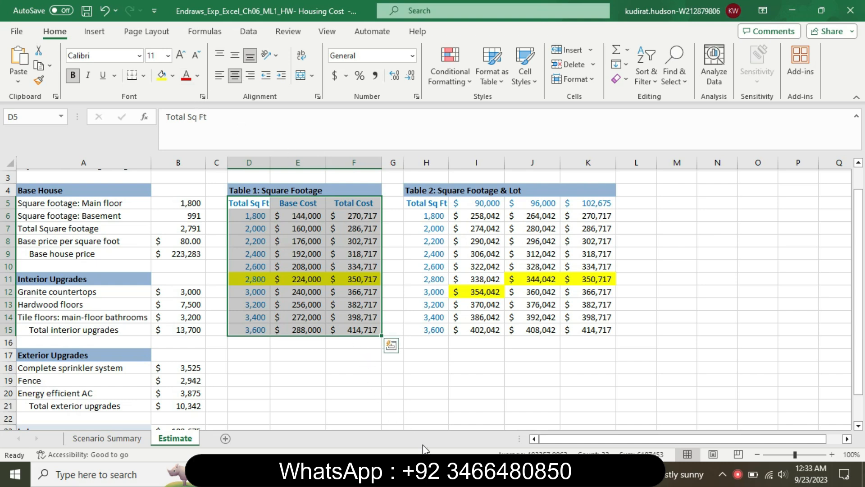
{"action": "key", "text": "alt+Tab"}
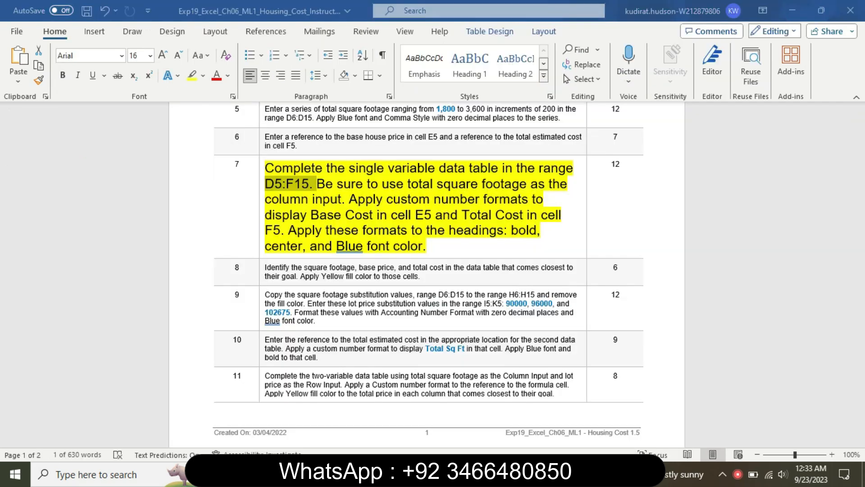
Restore the step 7 instruction to 9 pt text without highlighting
{"action": "left_click", "coordinate": [261, 192]}
{"action": "left_click", "coordinate": [334, 150]}
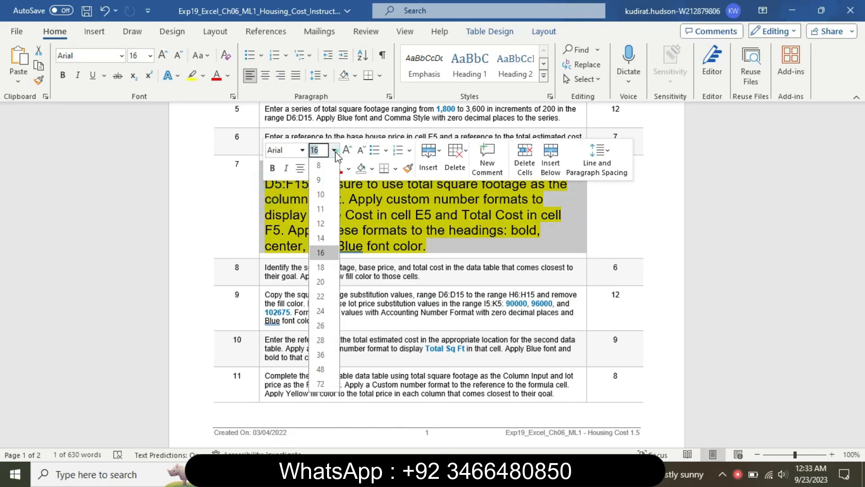
{"action": "left_click", "coordinate": [320, 181]}
{"action": "left_click", "coordinate": [325, 168]}
{"action": "left_click", "coordinate": [335, 248]}
{"action": "left_click", "coordinate": [384, 285]}
{"action": "left_click_drag", "start_coordinate": [863, 218], "coordinate": [856, 99]}
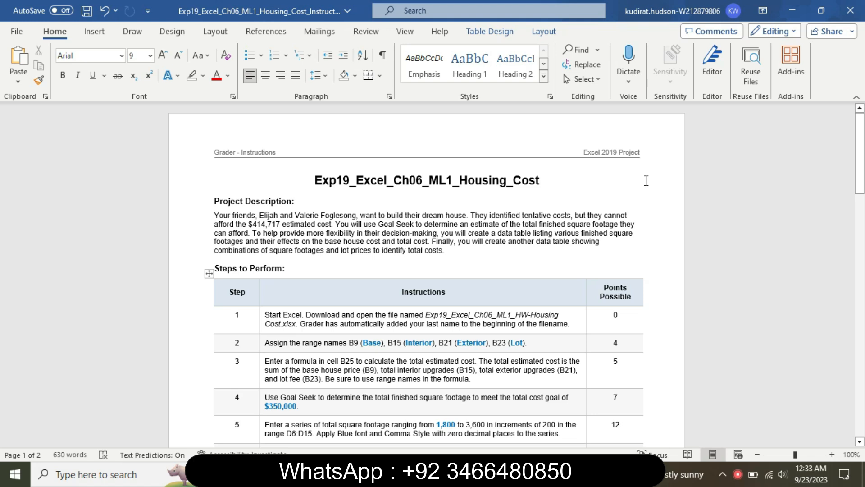
{"action": "scroll", "coordinate": [646, 181], "scroll_direction": "down", "scroll_amount": 5}
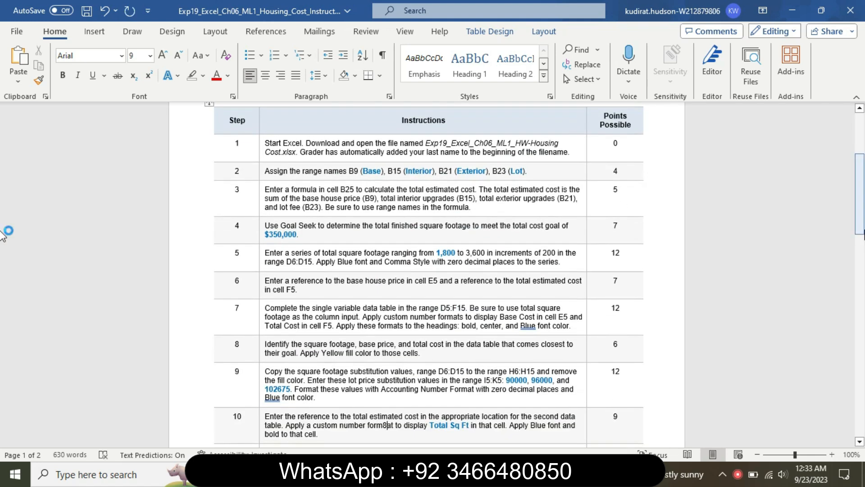
{"action": "scroll", "coordinate": [651, 180], "scroll_direction": "up", "scroll_amount": 5}
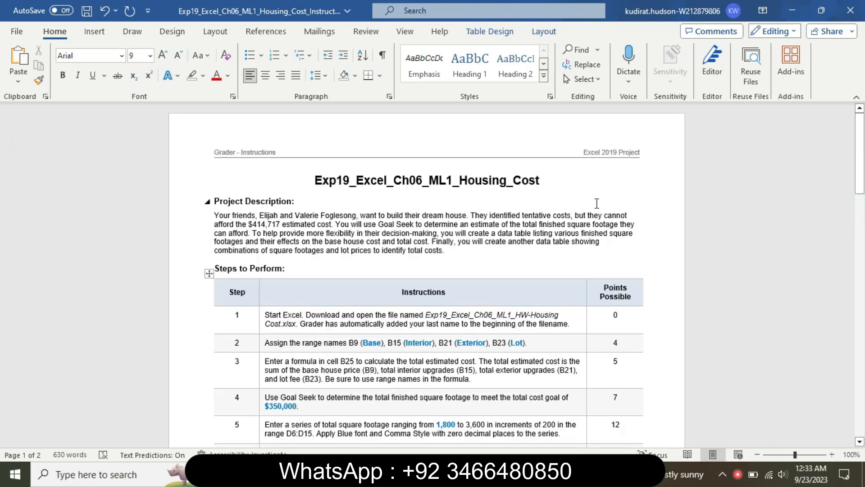